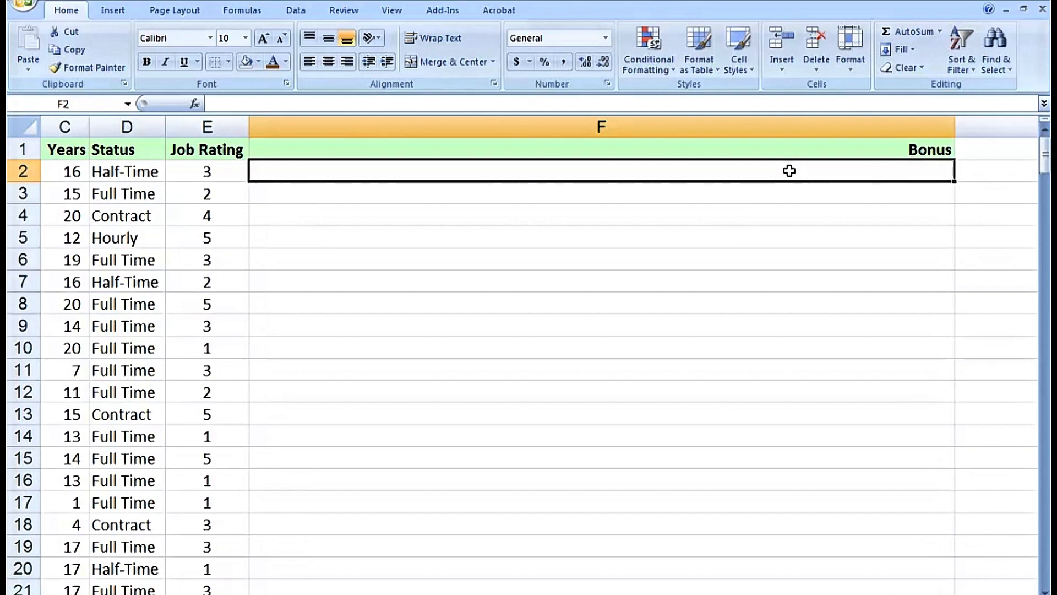
# Step: Start an IF formula in the first Bonus cell, F2, with the logical test E2>3 on the job rating
pyautogui.write('=if')
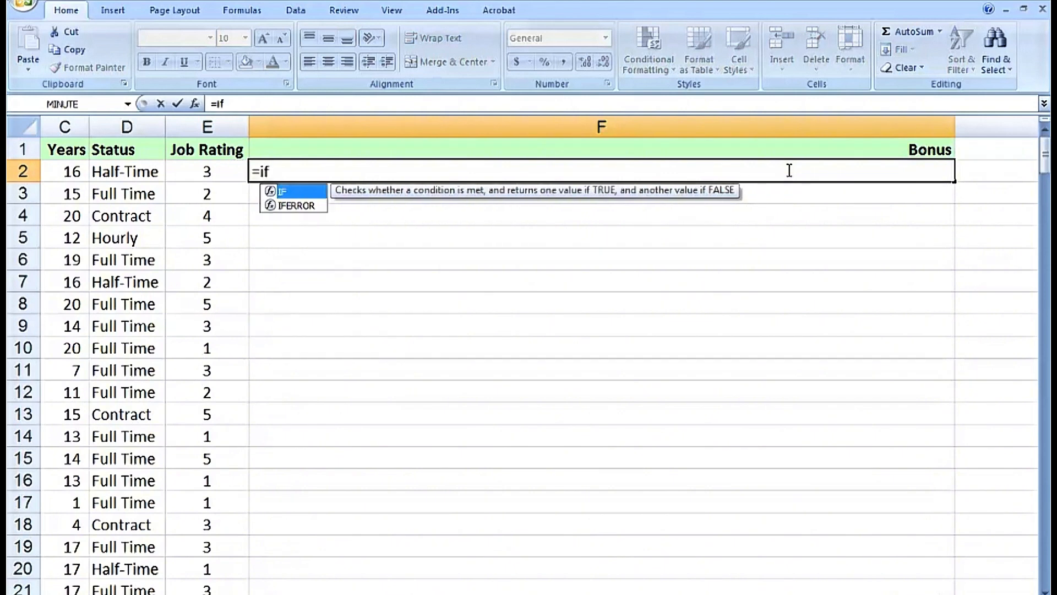
pyautogui.write('(')
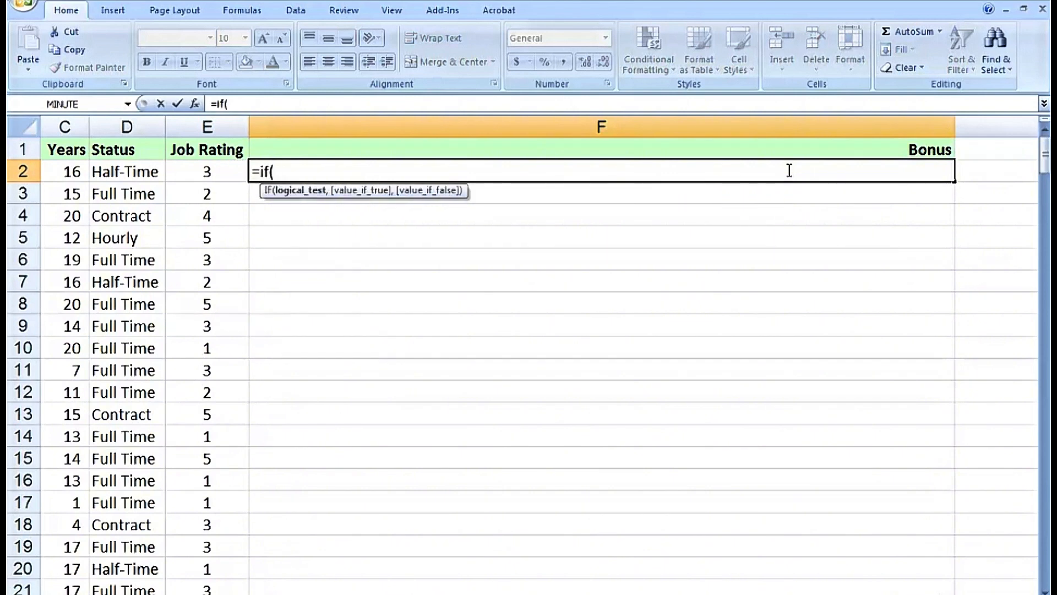
pyautogui.click(212, 171)
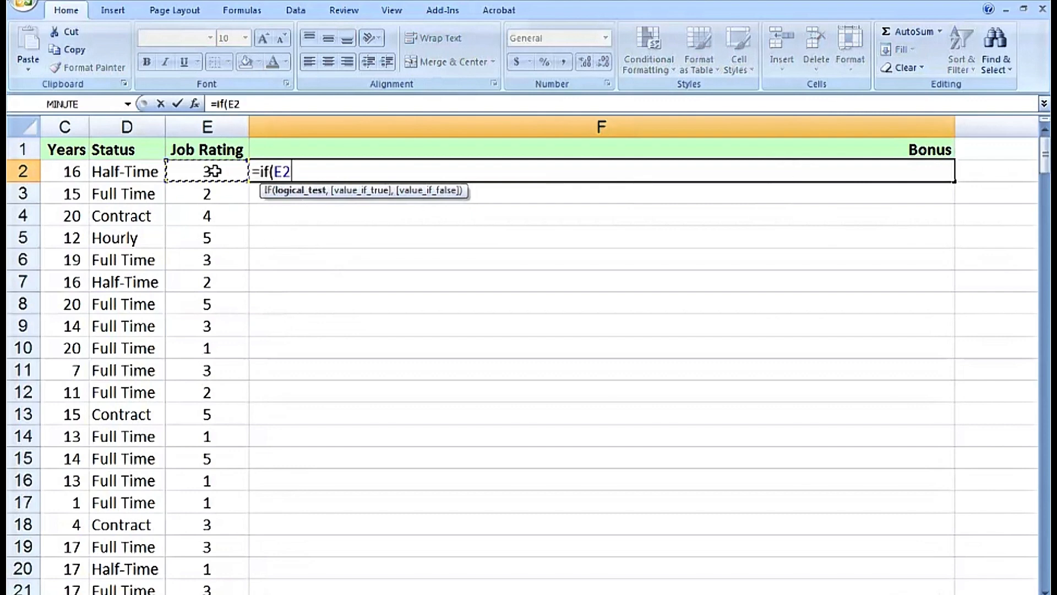
pyautogui.write('>3')
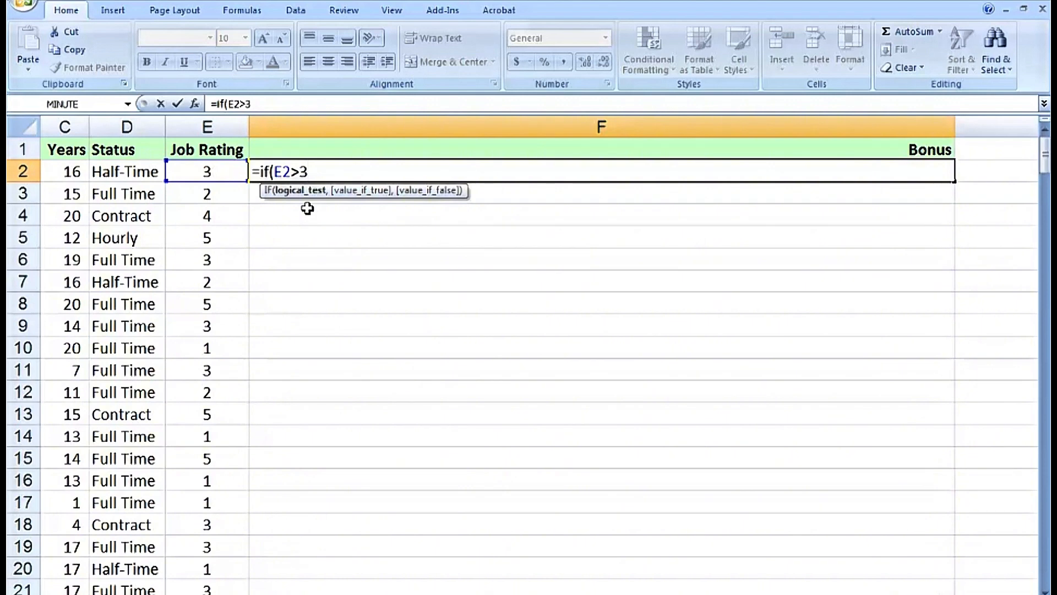
# Step: Nest the E2>3 test in an AND function inside F2's IF formula, ready for a second condition
pyautogui.click(276, 170)
pyautogui.write('and')
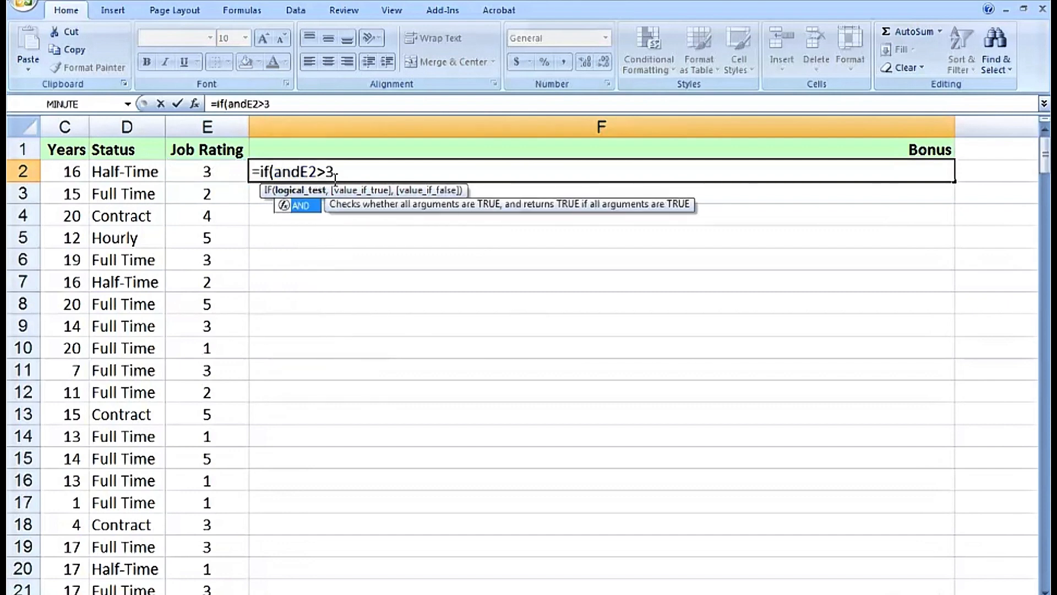
pyautogui.write('(E2>3')
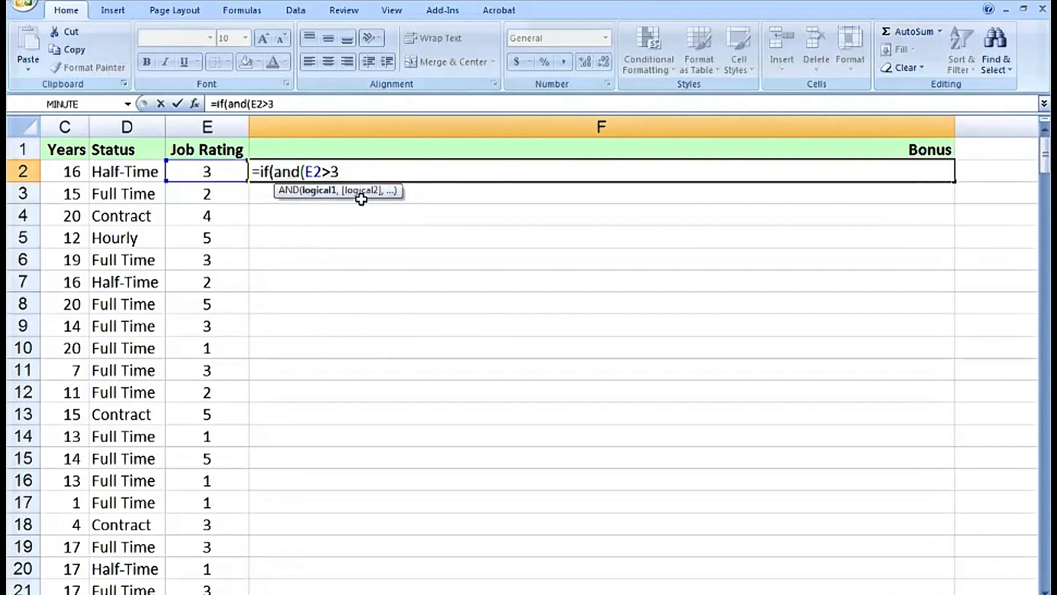
pyautogui.write(',')
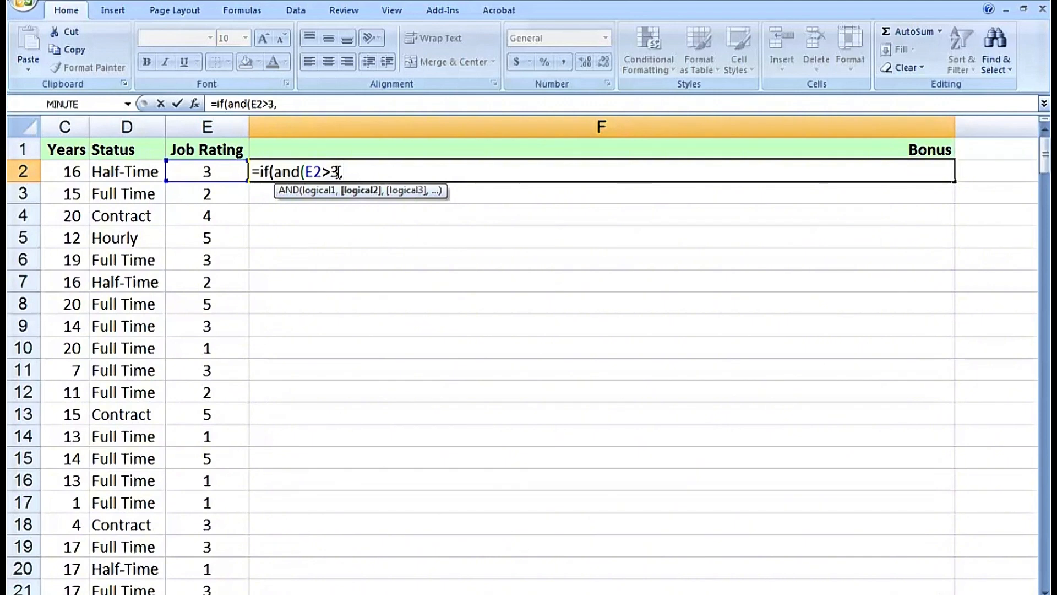
pyautogui.moveTo(338, 172); pyautogui.dragTo(308, 172)
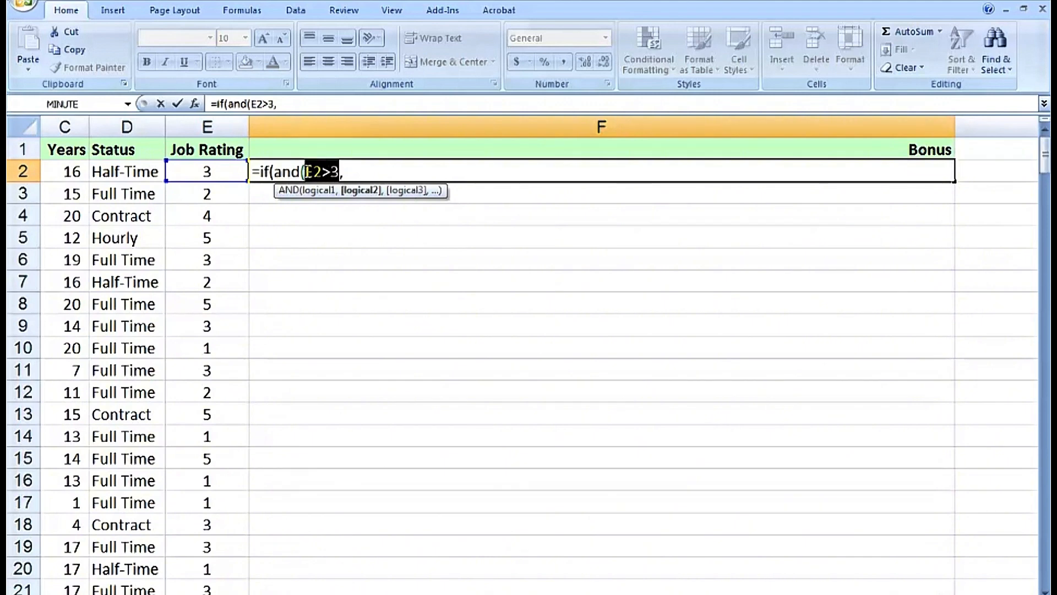
pyautogui.click(346, 172)
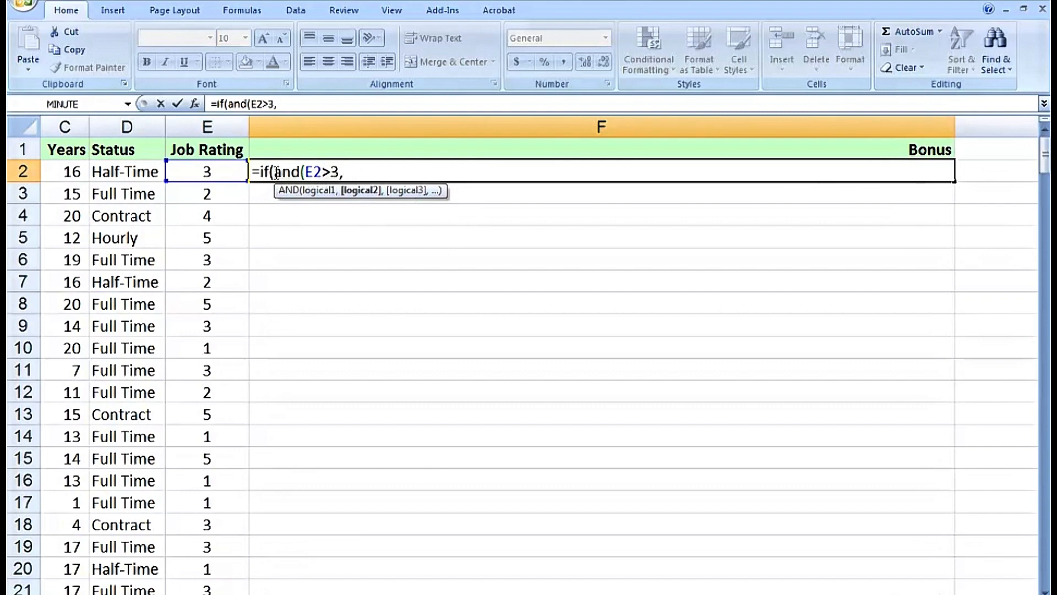
# Step: Add D2="Full Time" as the second AND condition and close the logical test in F2's formula
pyautogui.click(138, 170)
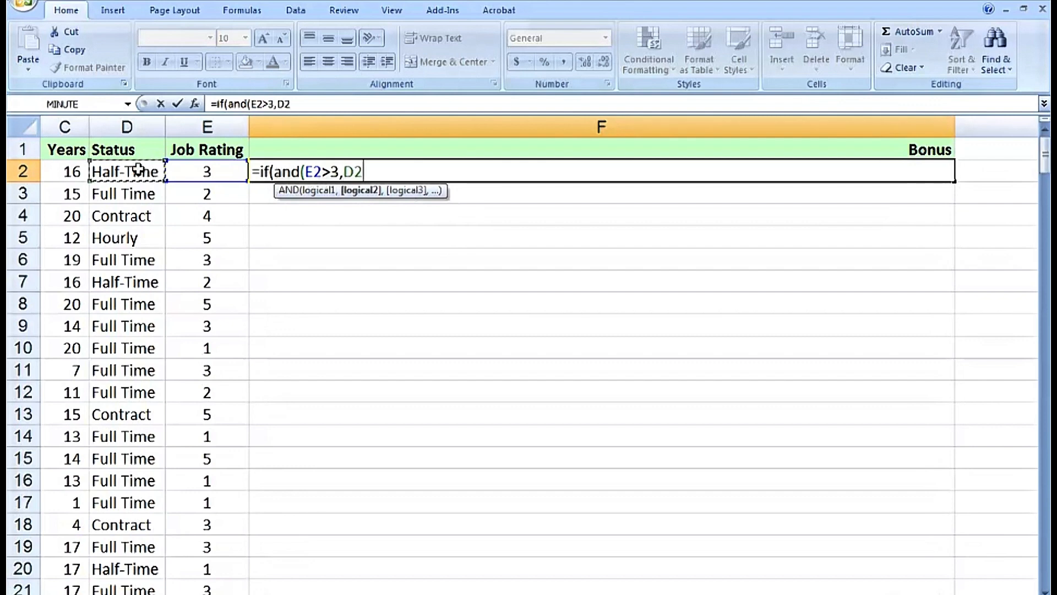
pyautogui.write('="Full')
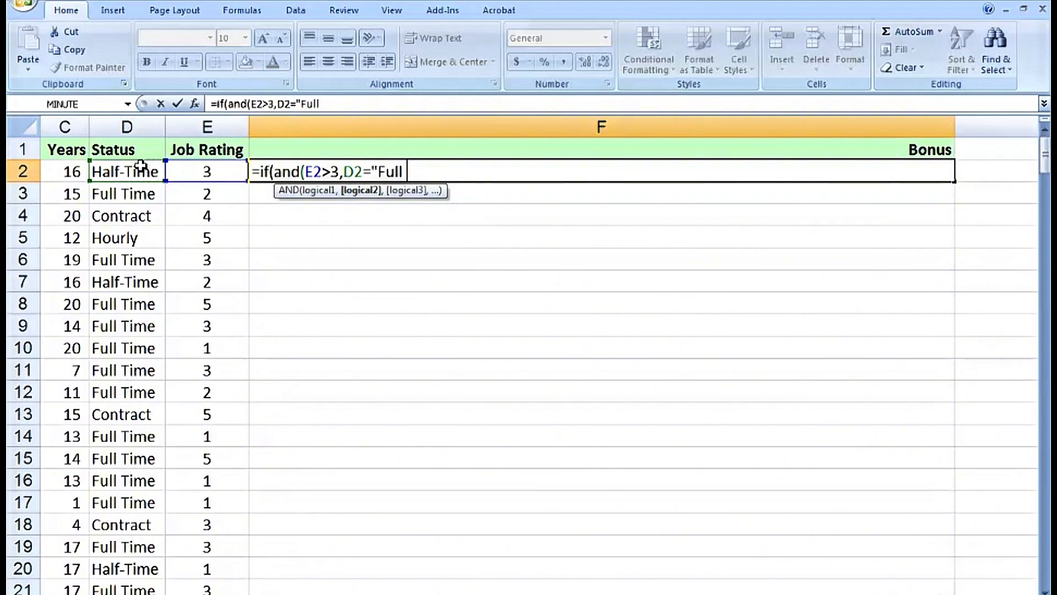
pyautogui.write(' Time"')
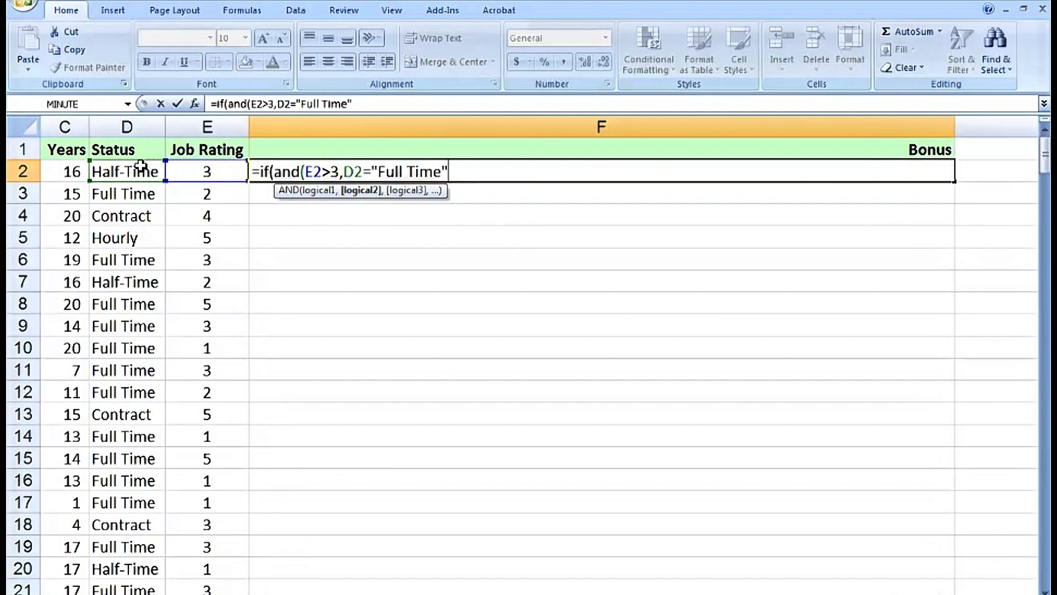
pyautogui.write(')')
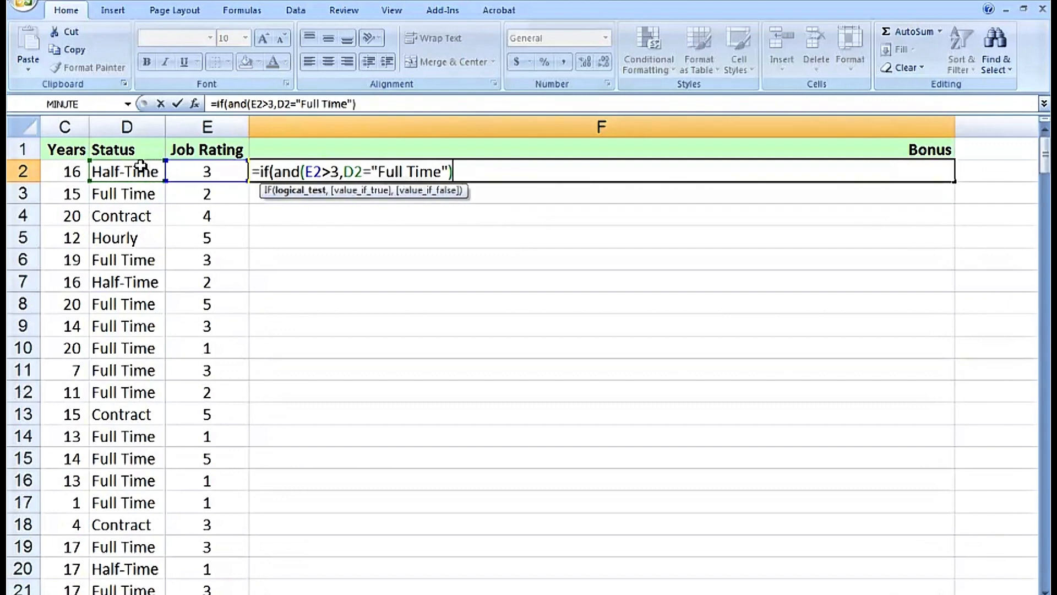
pyautogui.moveTo(452, 173)
pyautogui.mouseDown()
pyautogui.moveTo(275, 172)
pyautogui.moveTo(449, 172)
pyautogui.mouseUp()
pyautogui.write(',')
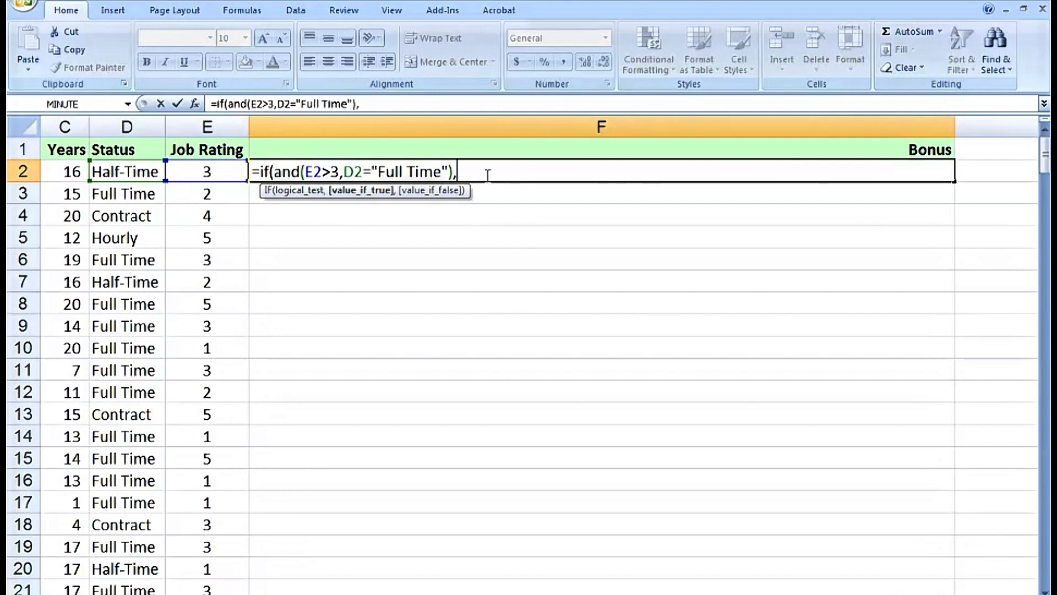
# Step: Complete F2's IF formula with 1000 if true and 0 if false, and fill it down to F18
pyautogui.write('1000,0')
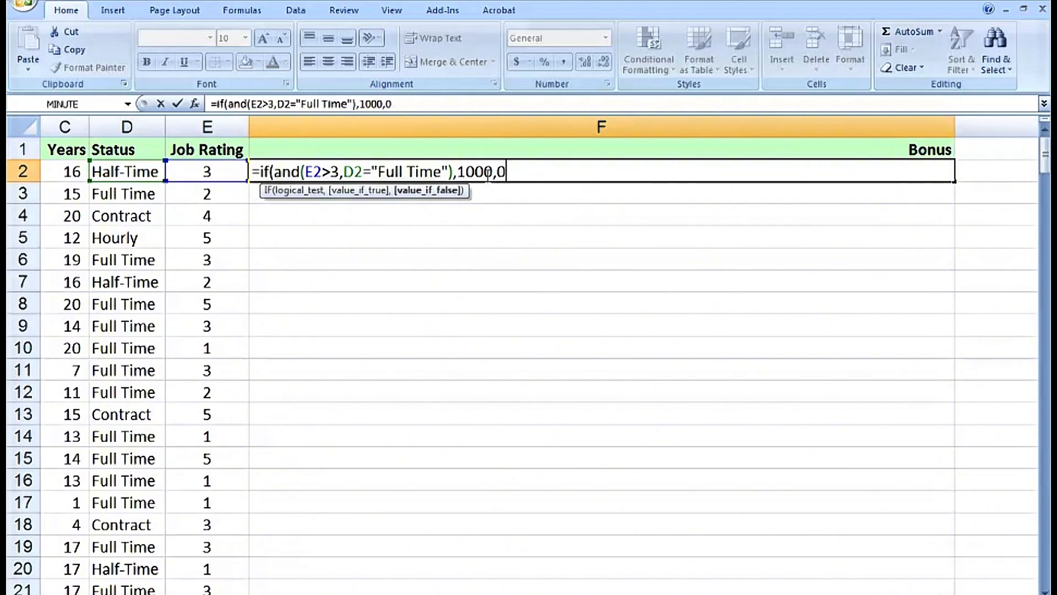
pyautogui.write(')')
pyautogui.hotkey('ctrl', 'Return')
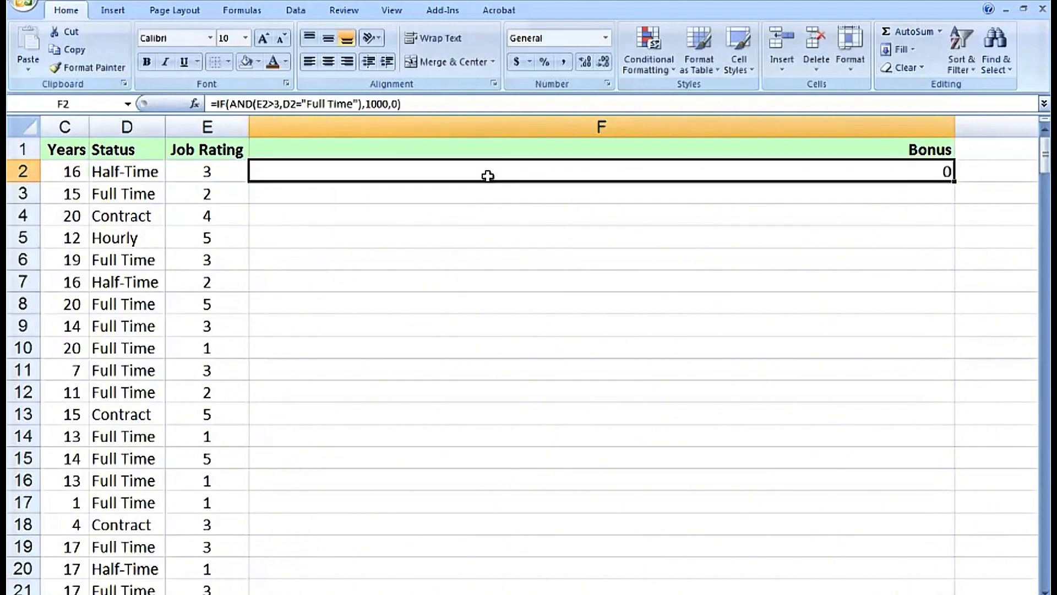
pyautogui.moveTo(956, 185); pyautogui.dragTo(948, 505)
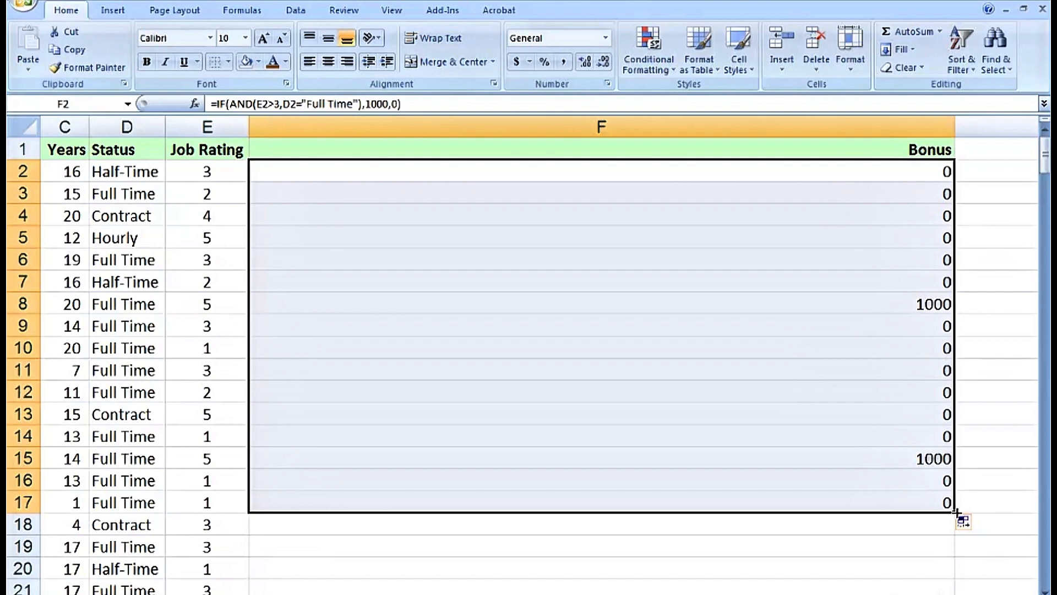
pyautogui.moveTo(955, 512); pyautogui.dragTo(956, 542)
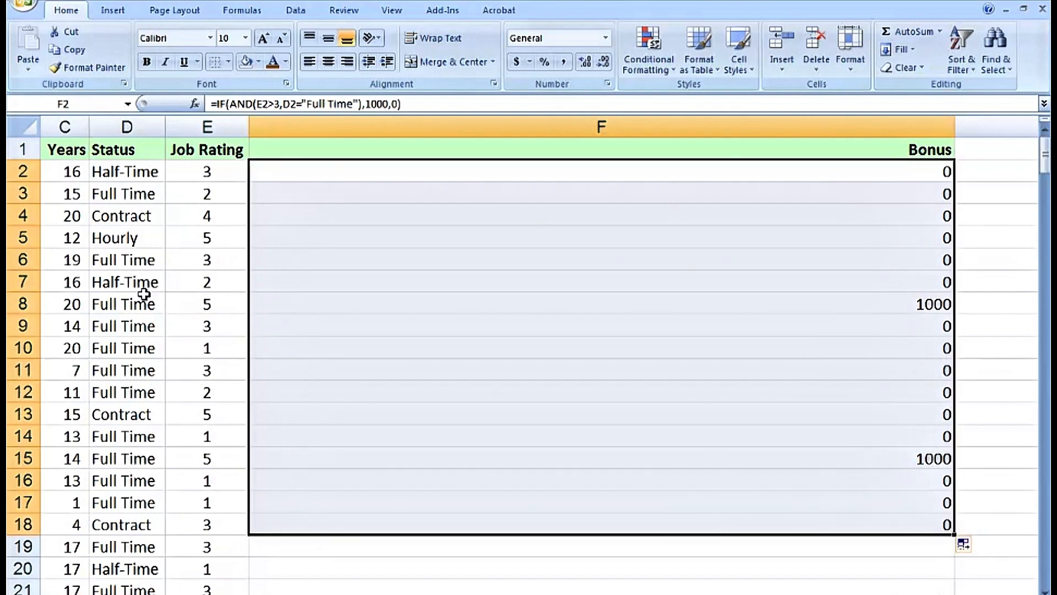
# Step: Change the job rating in E6 to 4 to test the bonus formula
pyautogui.click(207, 255)
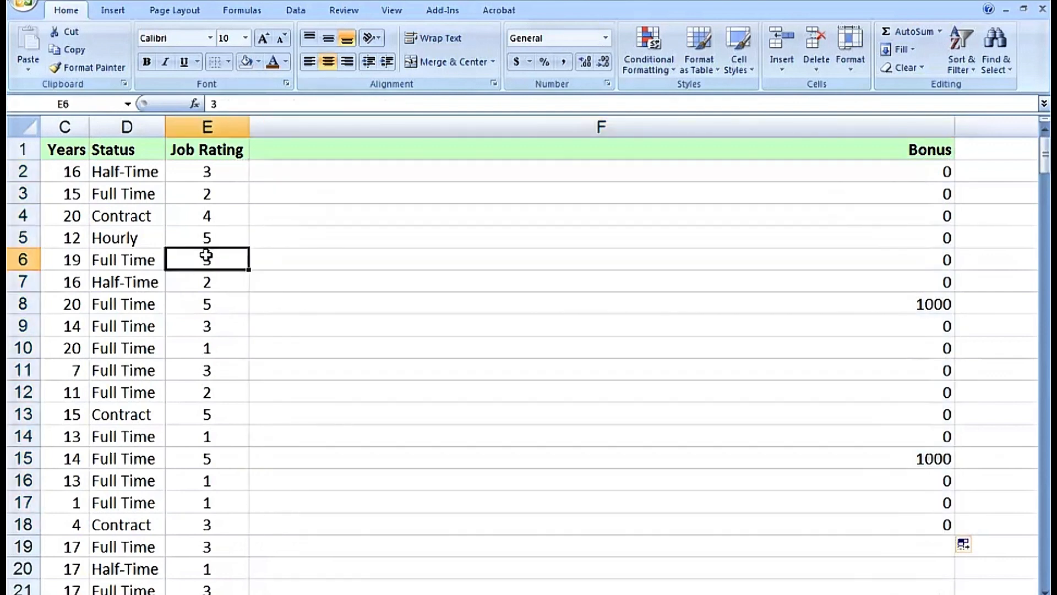
pyautogui.write('4')
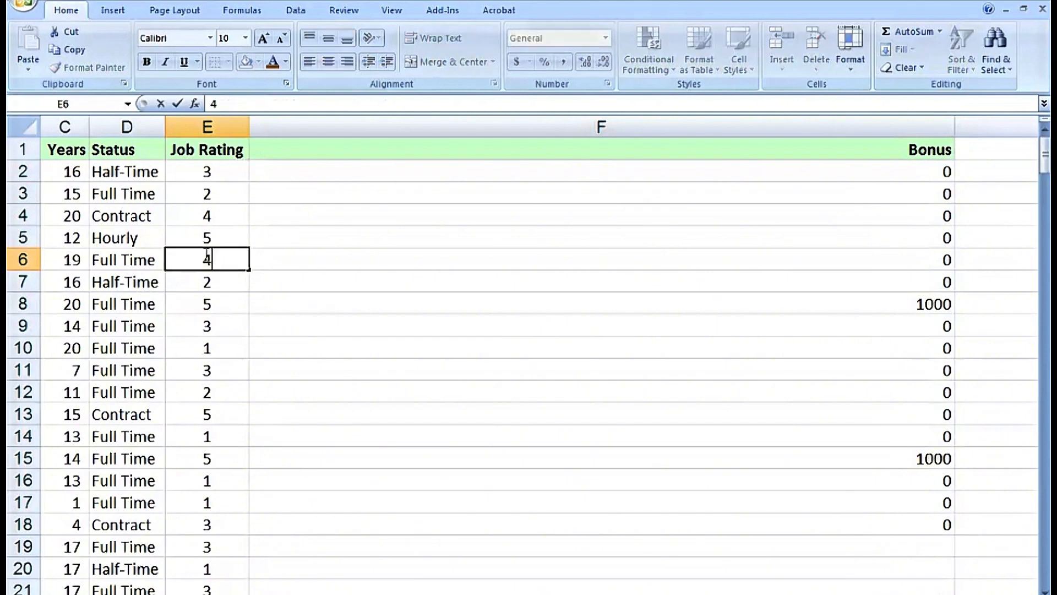
pyautogui.press('Return')
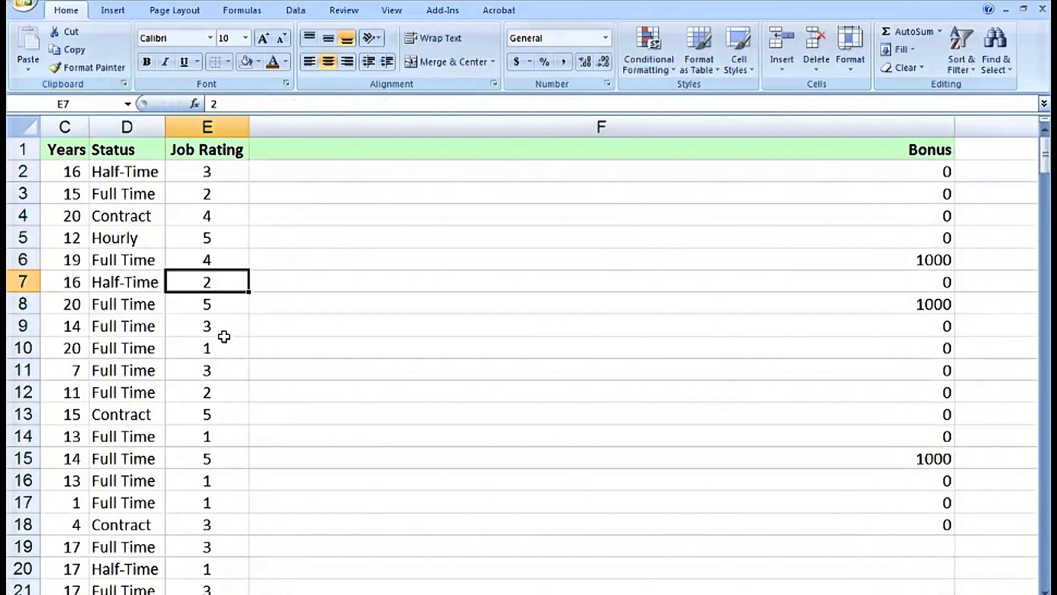
# Step: Add C2>10 as a third condition on years inside the AND function of F2's bonus formula
pyautogui.click(361, 169)
pyautogui.doubleClick(360, 169)
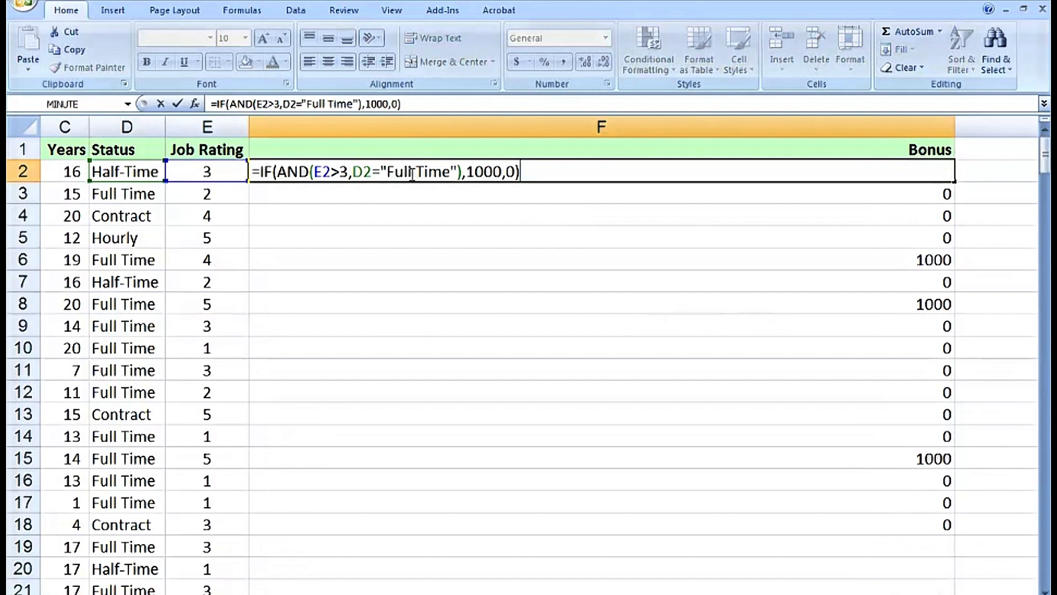
pyautogui.click(458, 172)
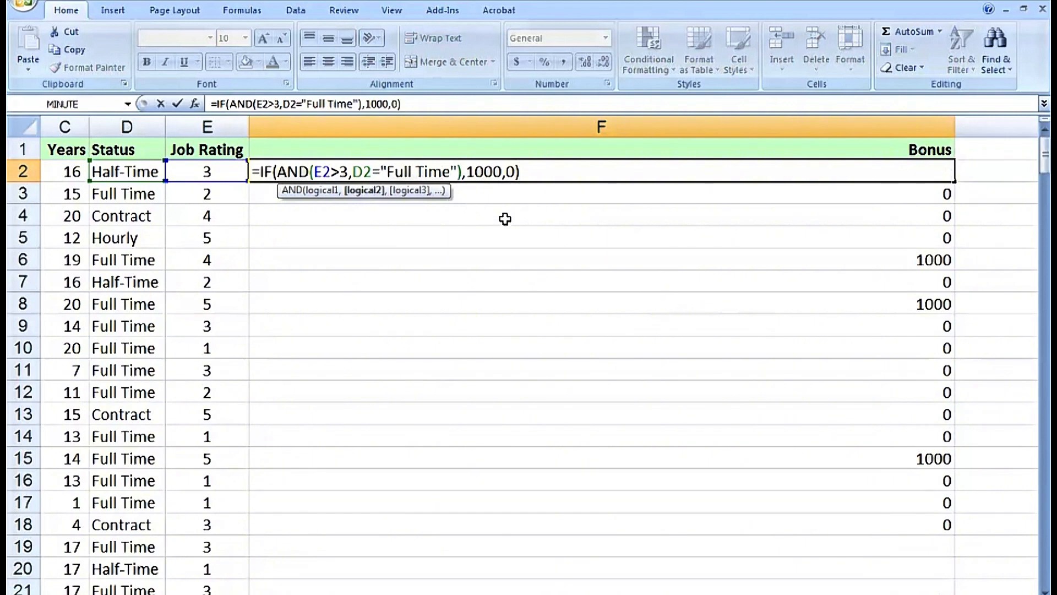
pyautogui.write(',')
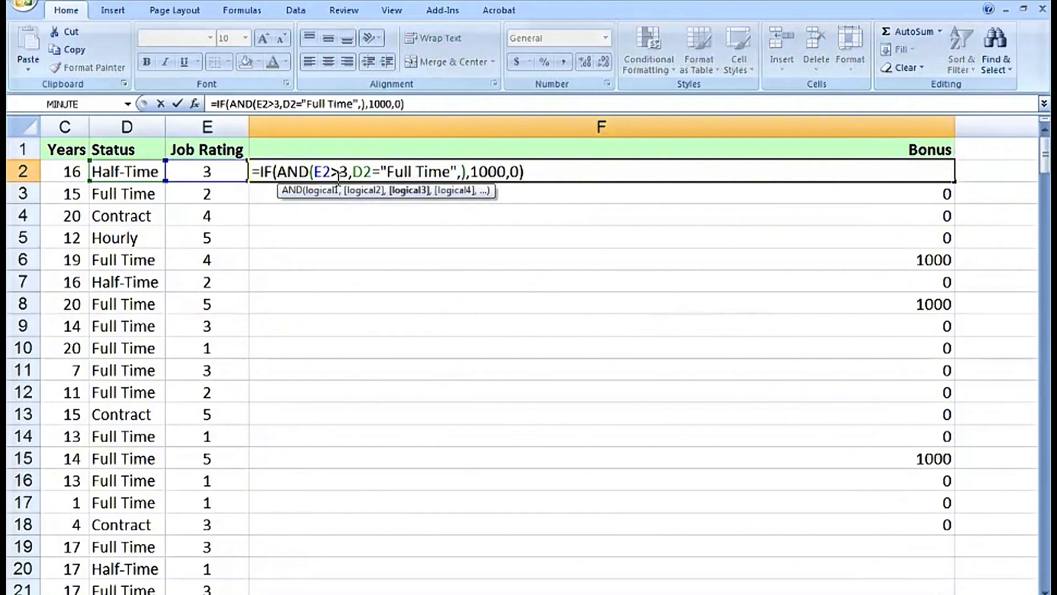
pyautogui.click(69, 171)
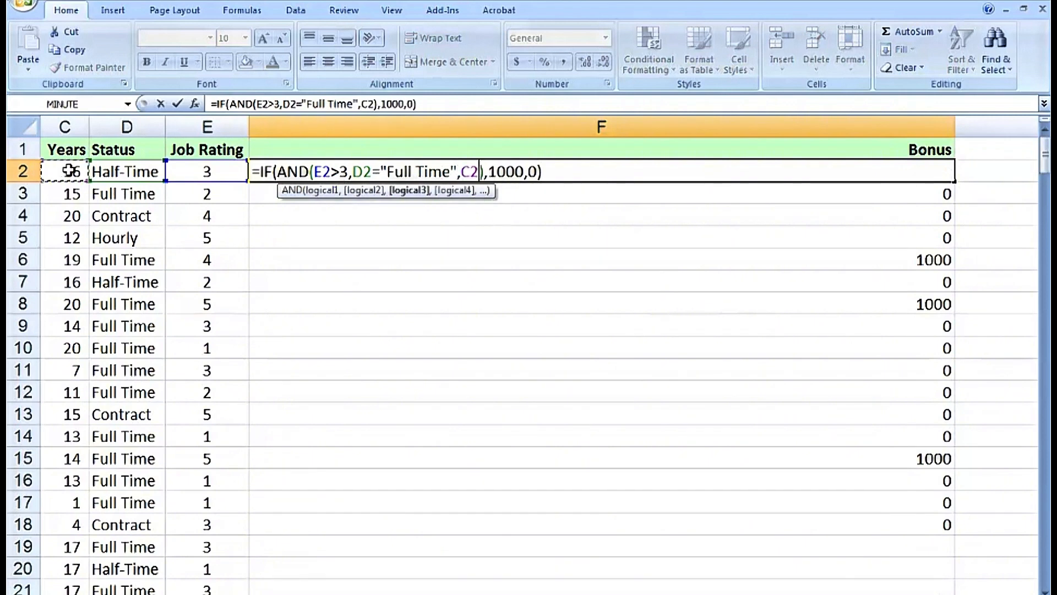
pyautogui.write('>')
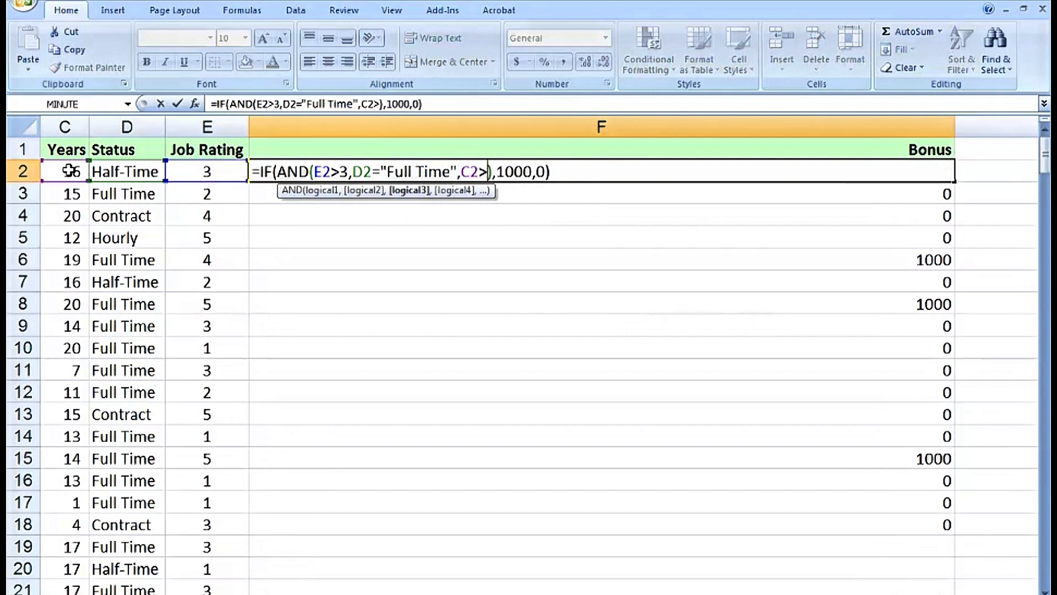
pyautogui.write('10')
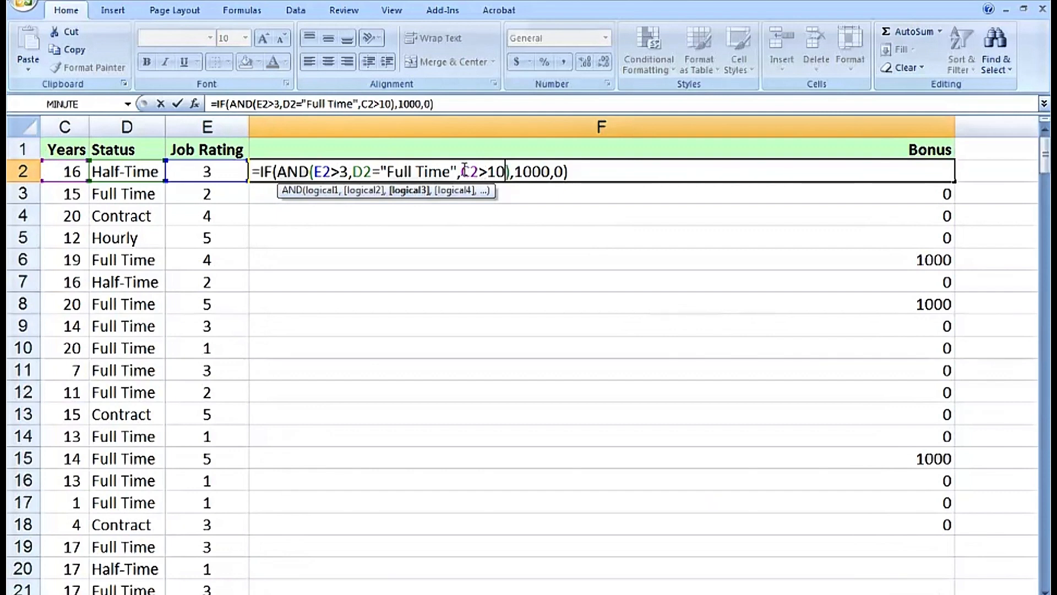
pyautogui.moveTo(505, 171); pyautogui.dragTo(462, 171)
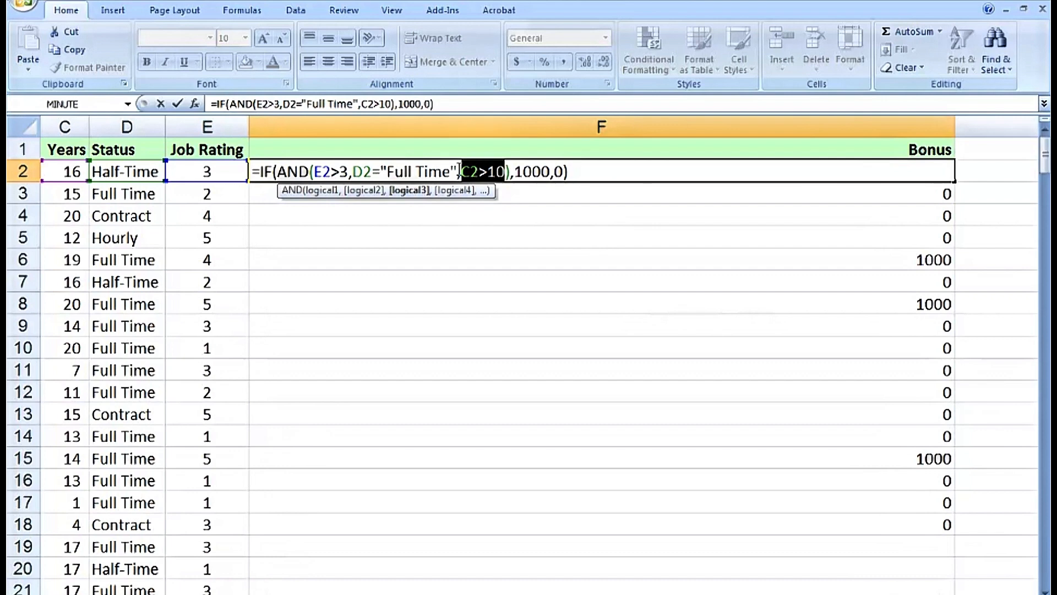
pyautogui.click(523, 170)
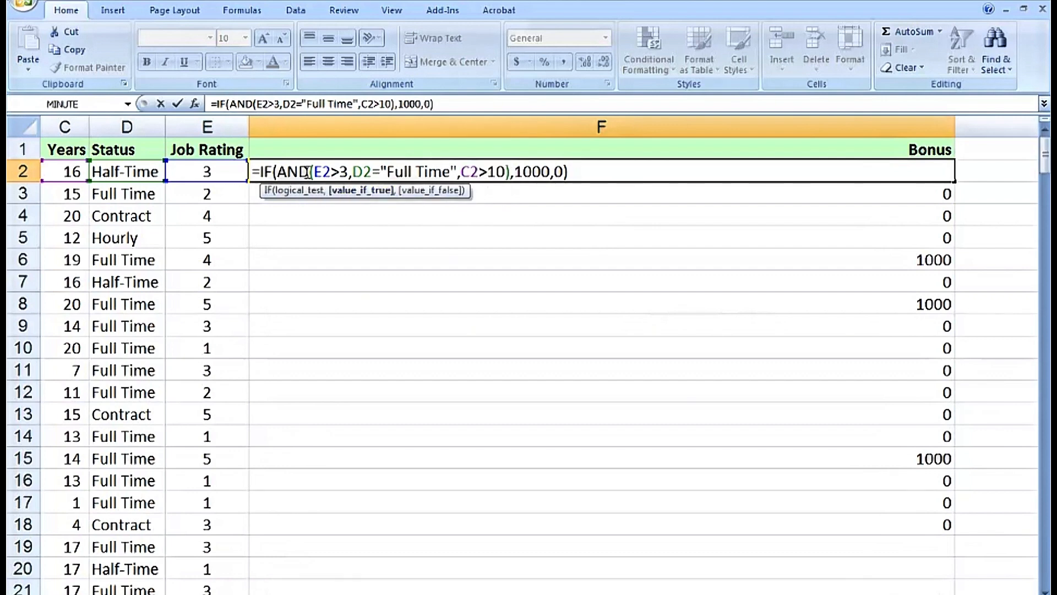
# Step: Replace AND with OR in F2's bonus formula and fill the revised formula down to F20
pyautogui.moveTo(309, 171); pyautogui.dragTo(279, 174)
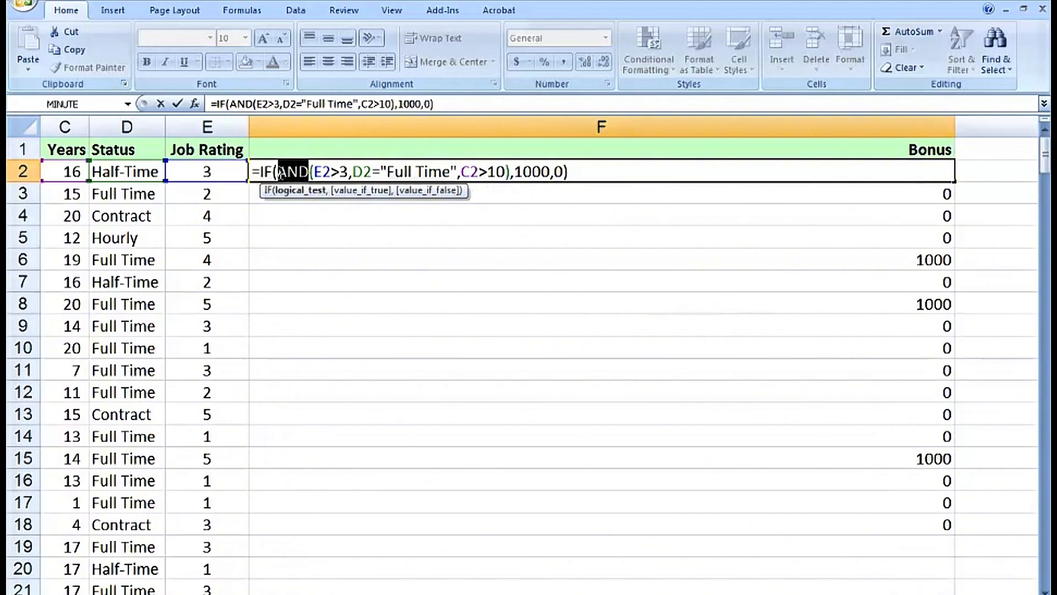
pyautogui.write('o')
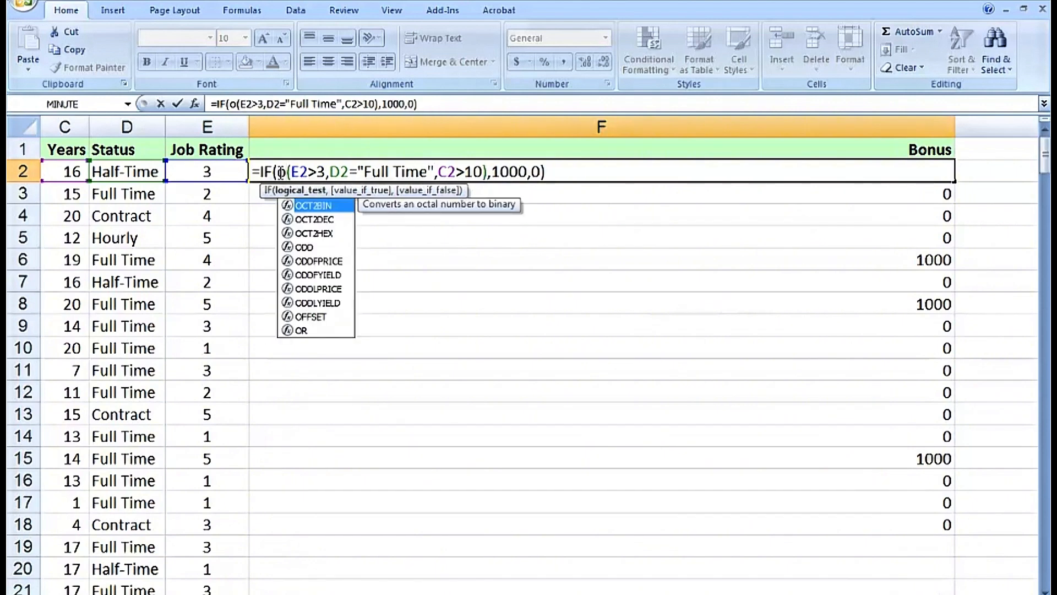
pyautogui.write('r')
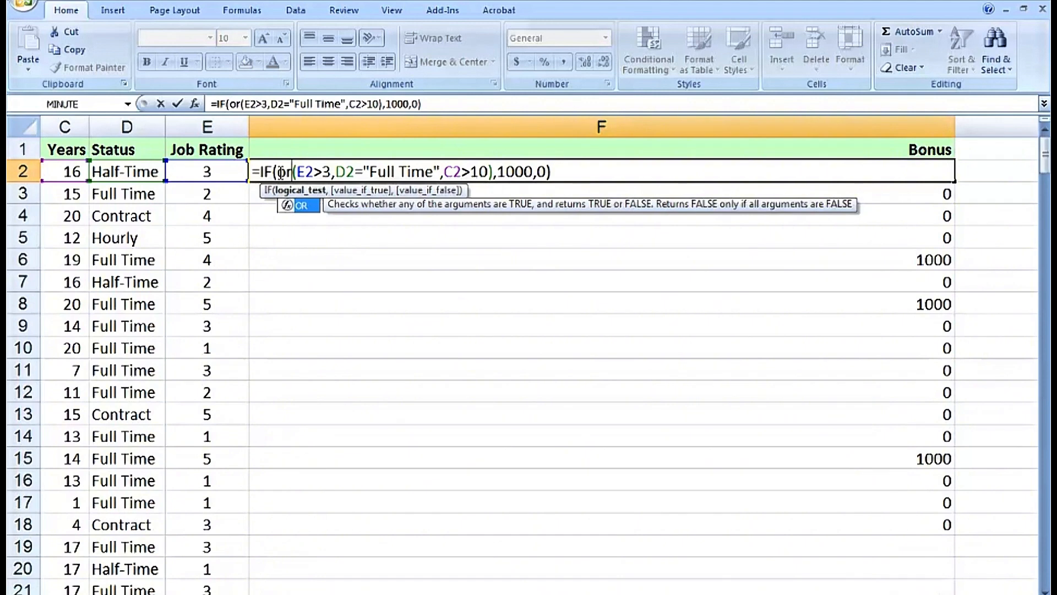
pyautogui.hotkey('ctrl', 'Return')
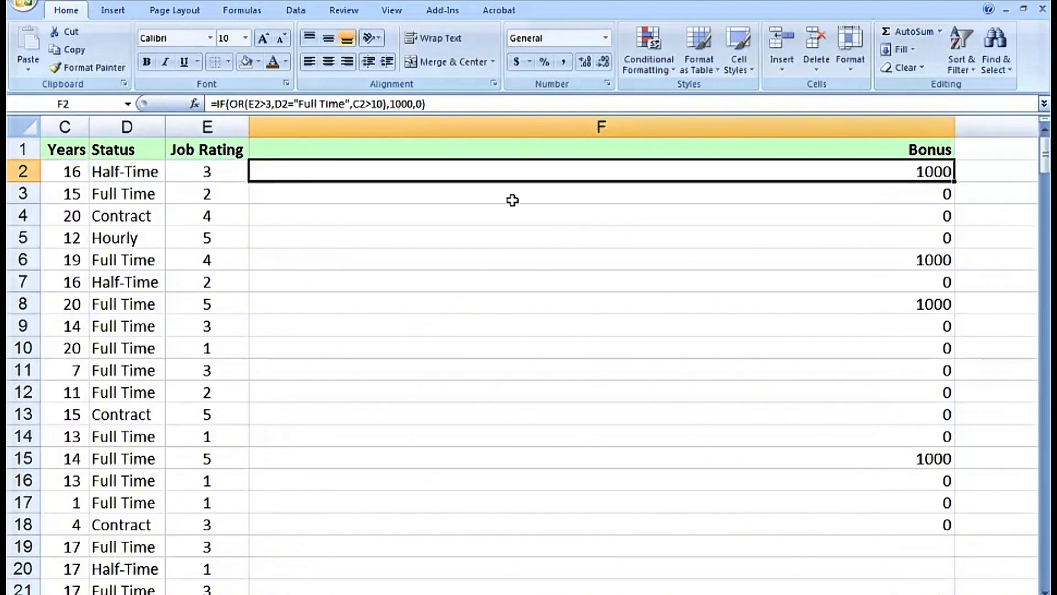
pyautogui.doubleClick(955, 182)
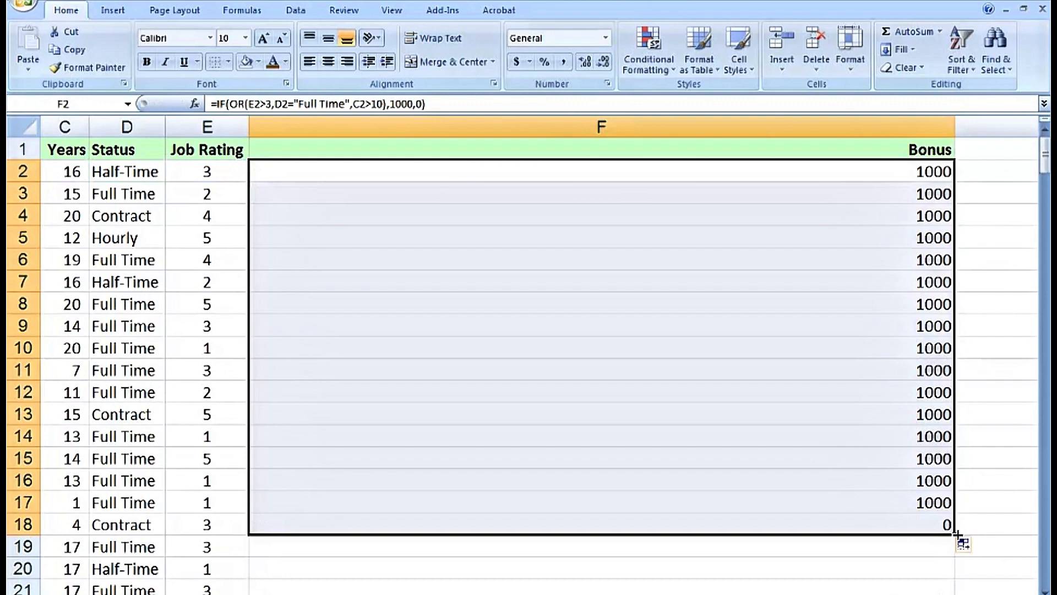
pyautogui.moveTo(957, 534); pyautogui.dragTo(958, 573)
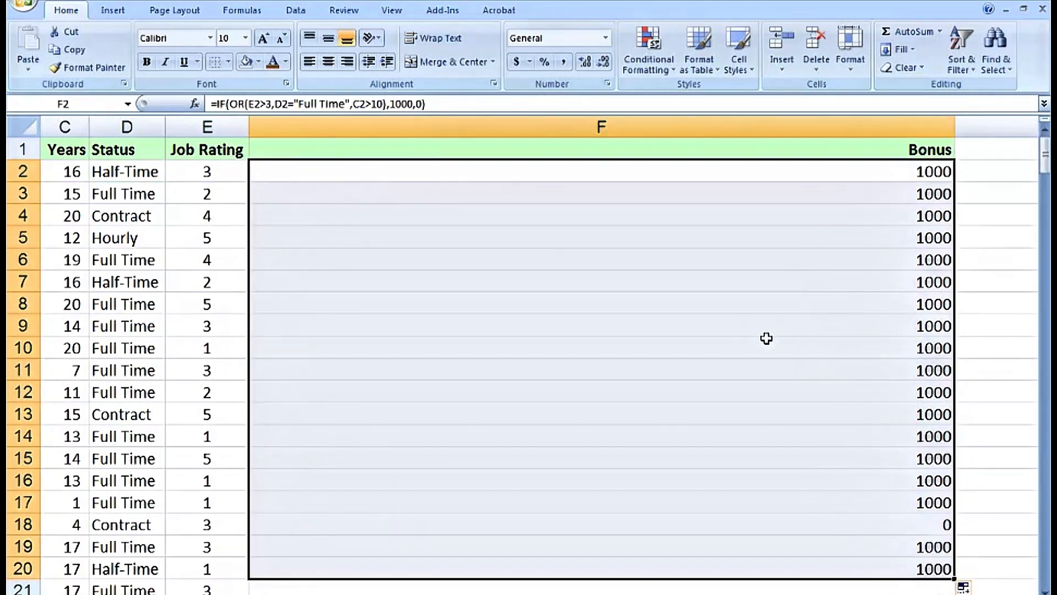
# Step: Copy the Hourly status from D5 into D11 to test the bonus formula, and undo the change
pyautogui.click(125, 258)
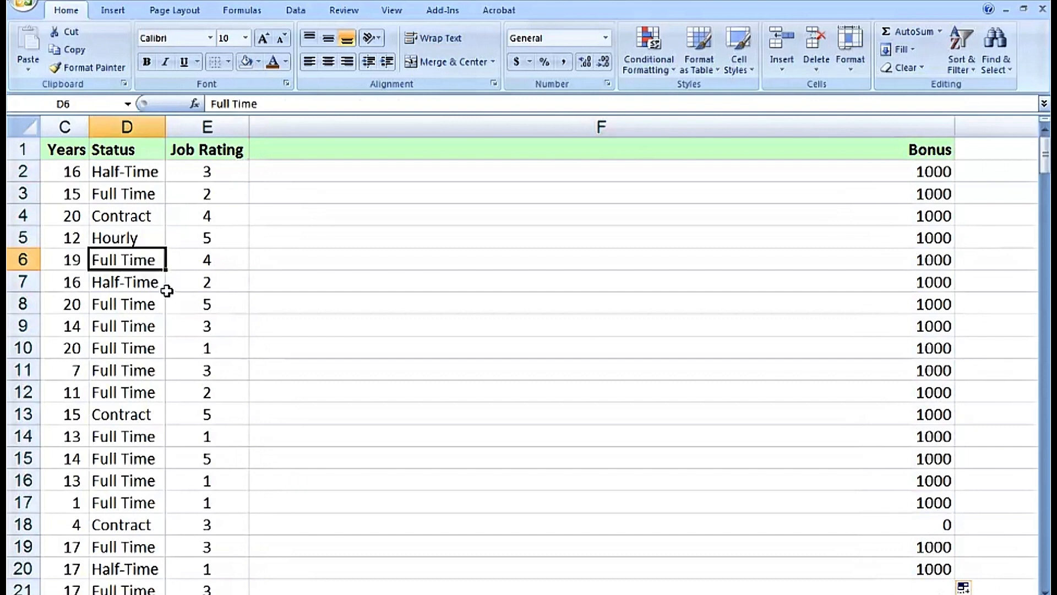
pyautogui.click(134, 238)
pyautogui.click(137, 369)
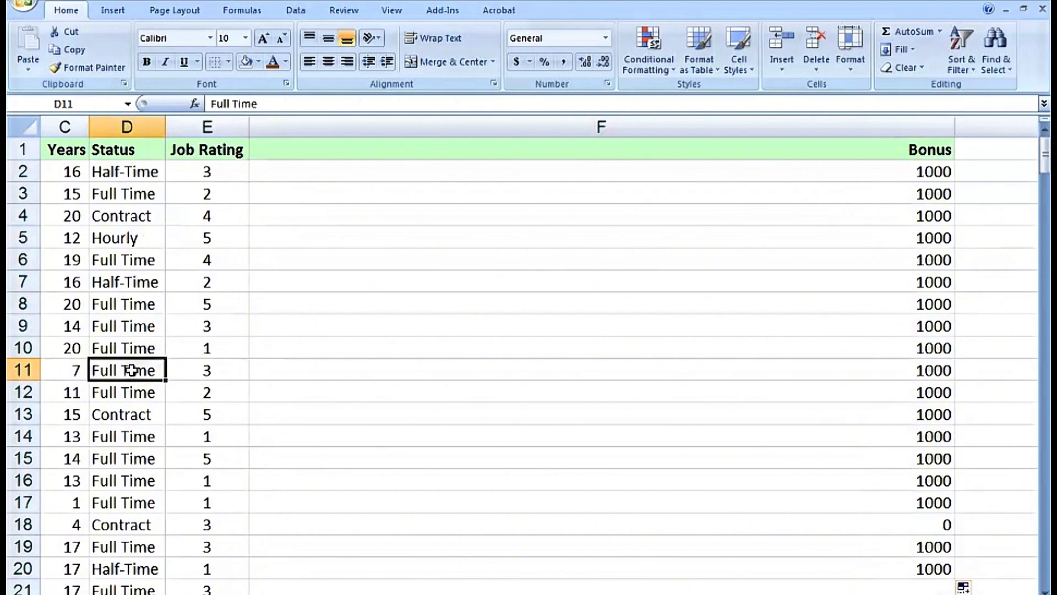
pyautogui.click(113, 239)
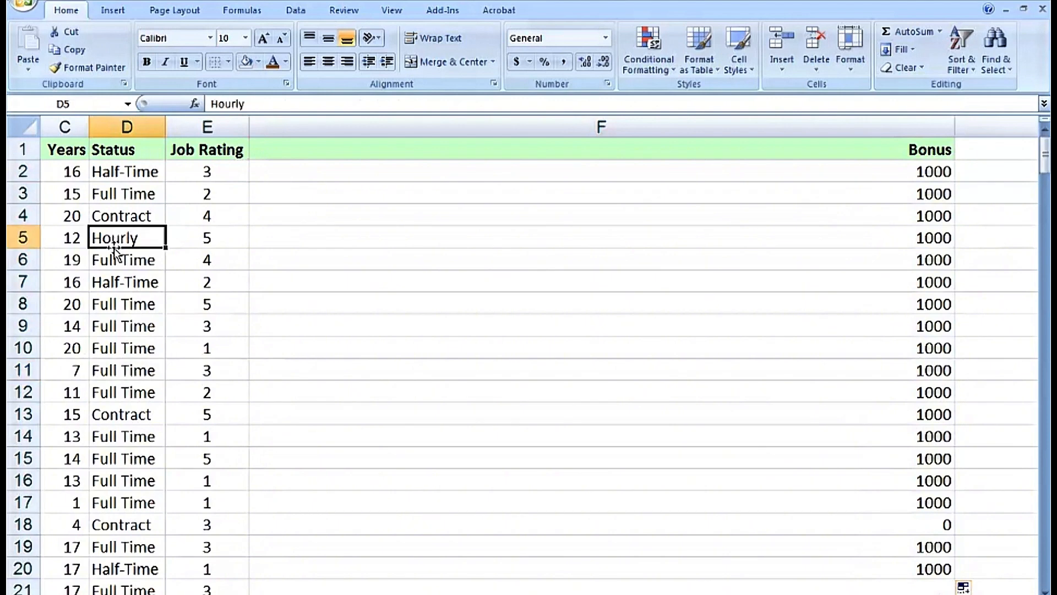
pyautogui.moveTo(113, 247); pyautogui.dragTo(143, 369)
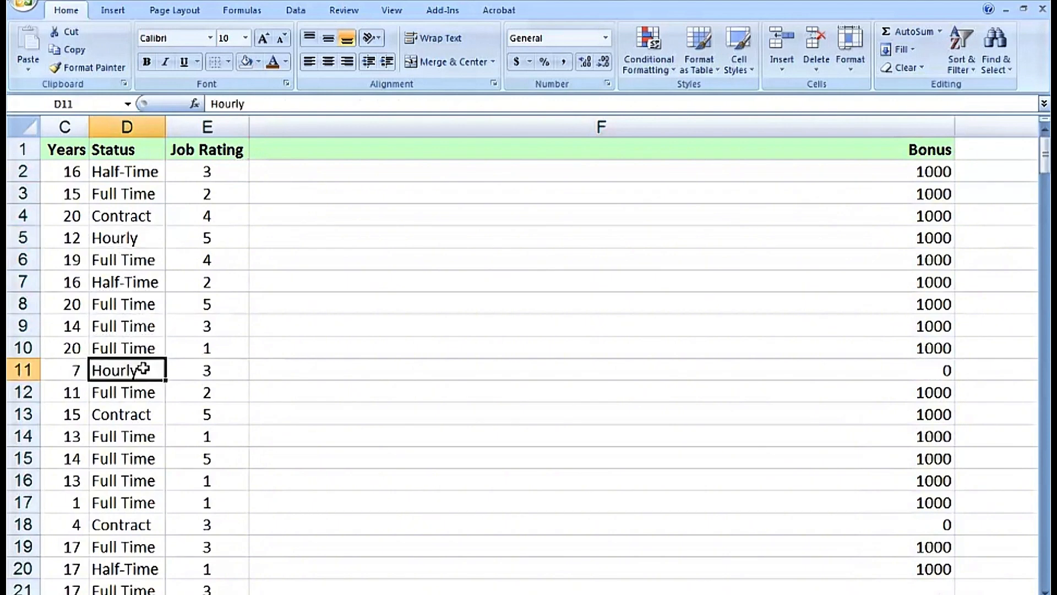
pyautogui.click(321, 368)
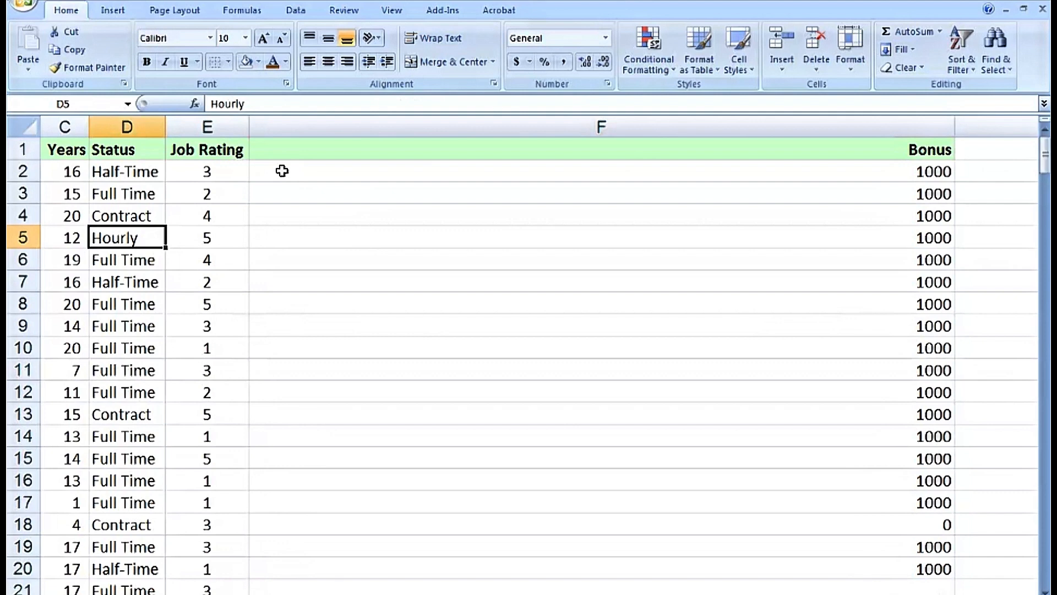
# Step: Nest the Full Time and C2>10 conditions in an AND function inside F2's OR, and fill the formula down to F20
pyautogui.click(282, 171)
pyautogui.doubleClick(280, 171)
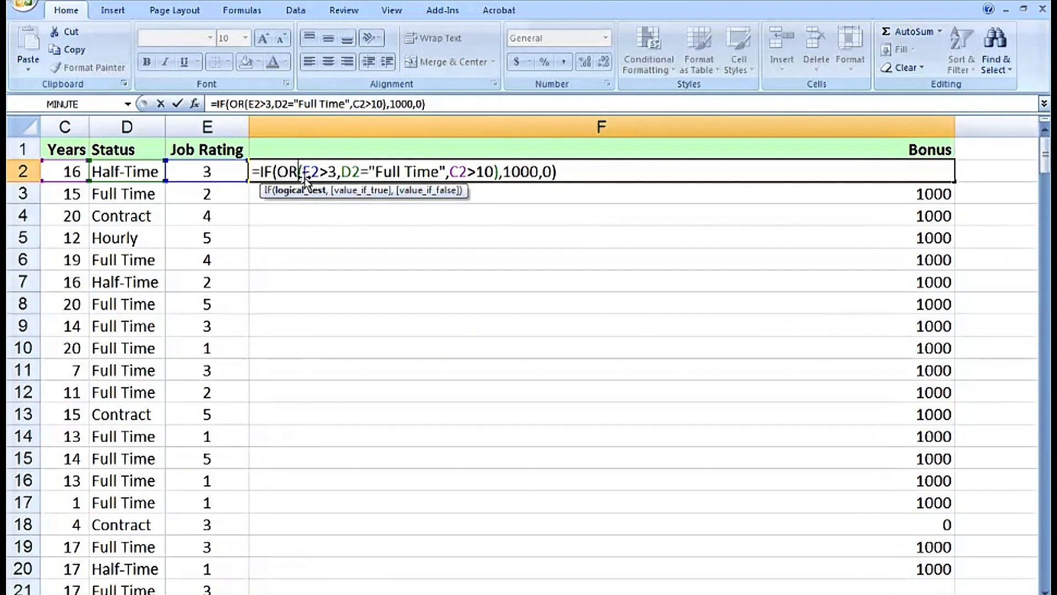
pyautogui.moveTo(337, 172); pyautogui.dragTo(304, 171)
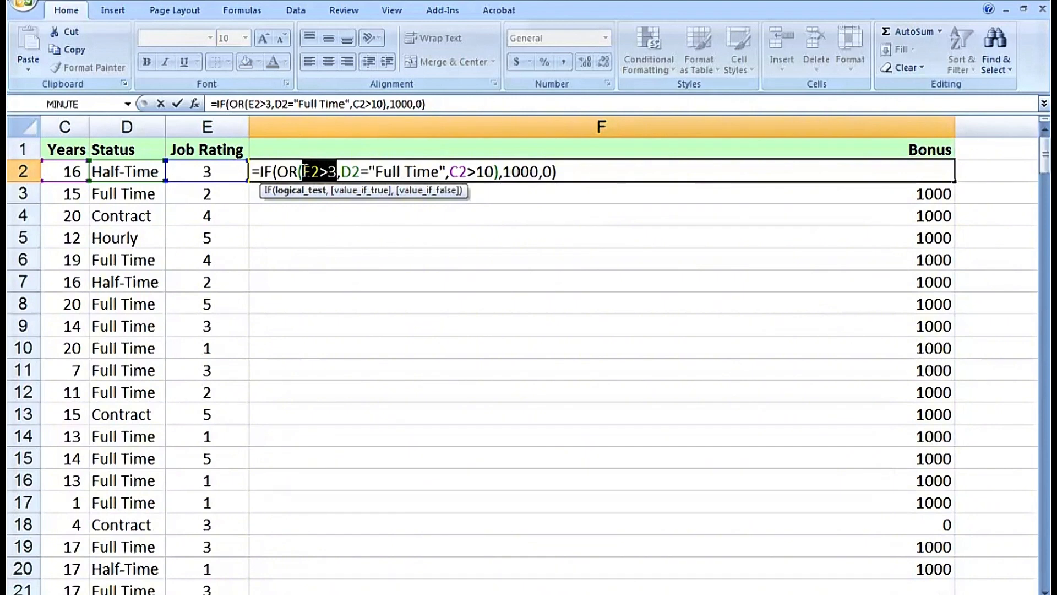
pyautogui.click(339, 173)
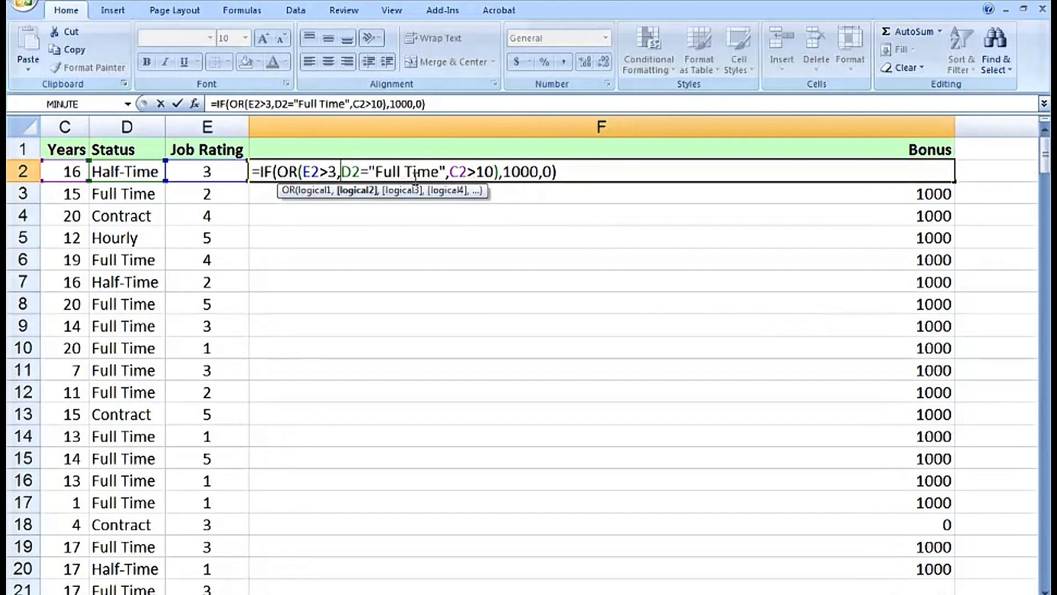
pyautogui.write('and(')
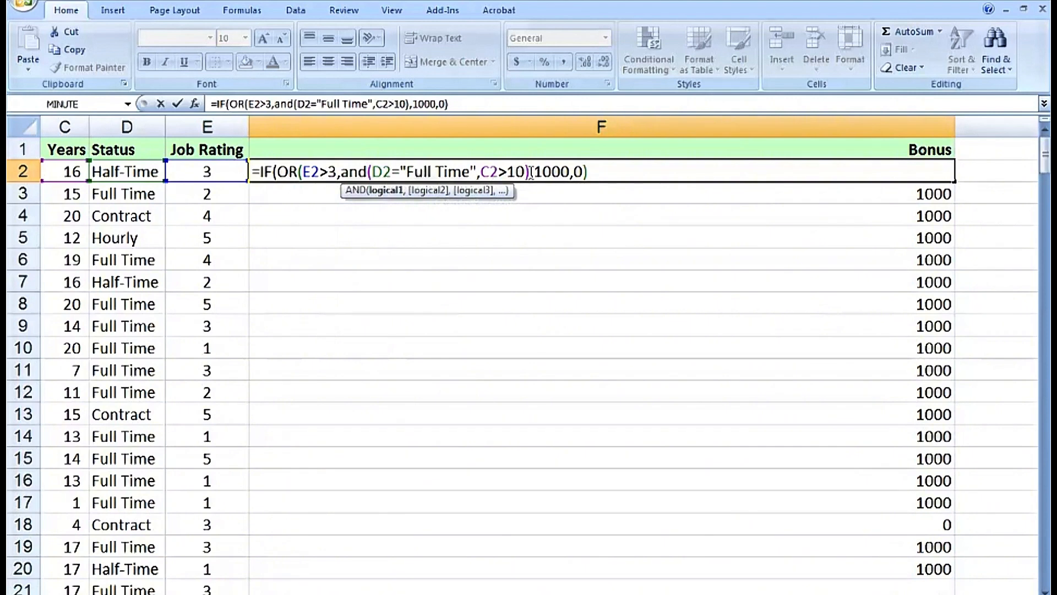
pyautogui.click(530, 173)
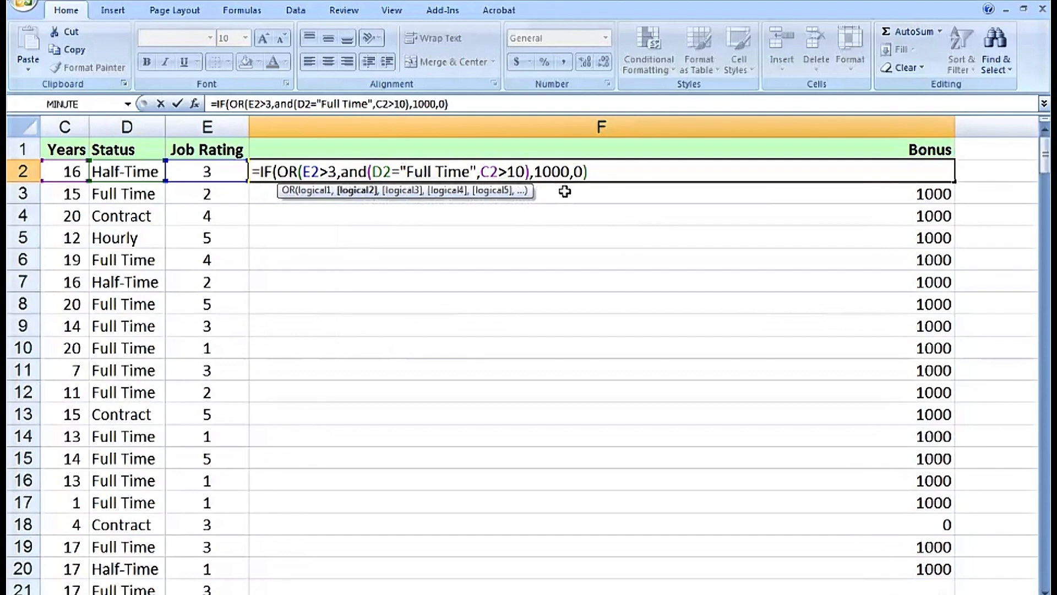
pyautogui.write(')')
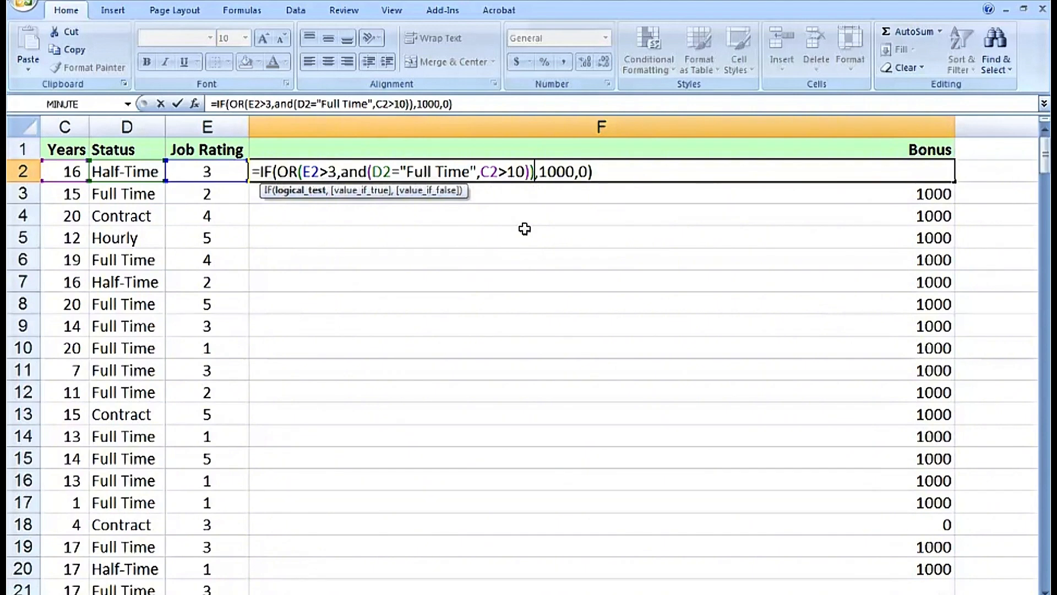
pyautogui.hotkey('ctrl', 'Return')
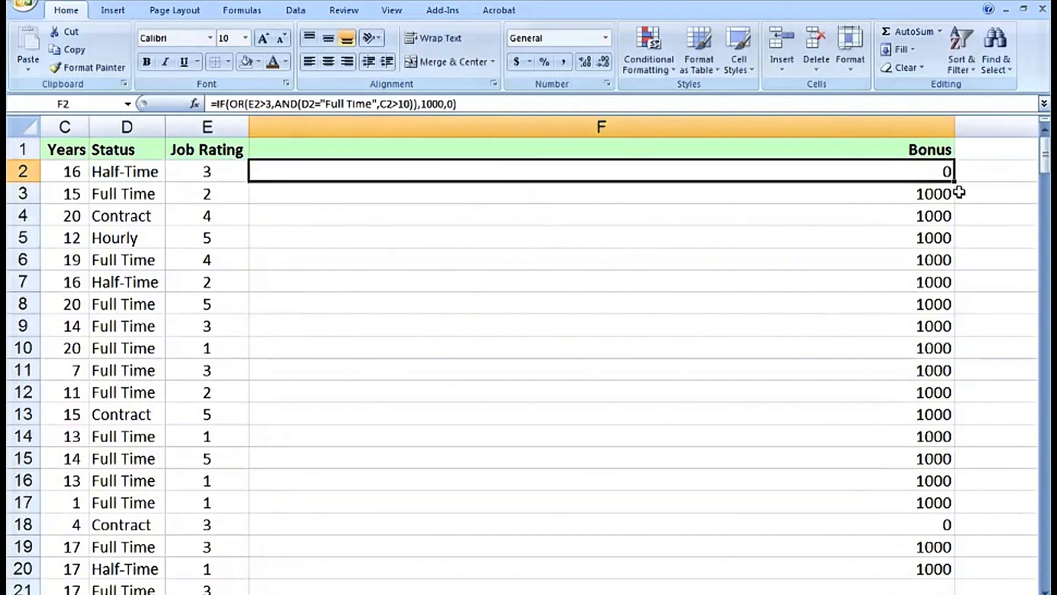
pyautogui.doubleClick(956, 183)
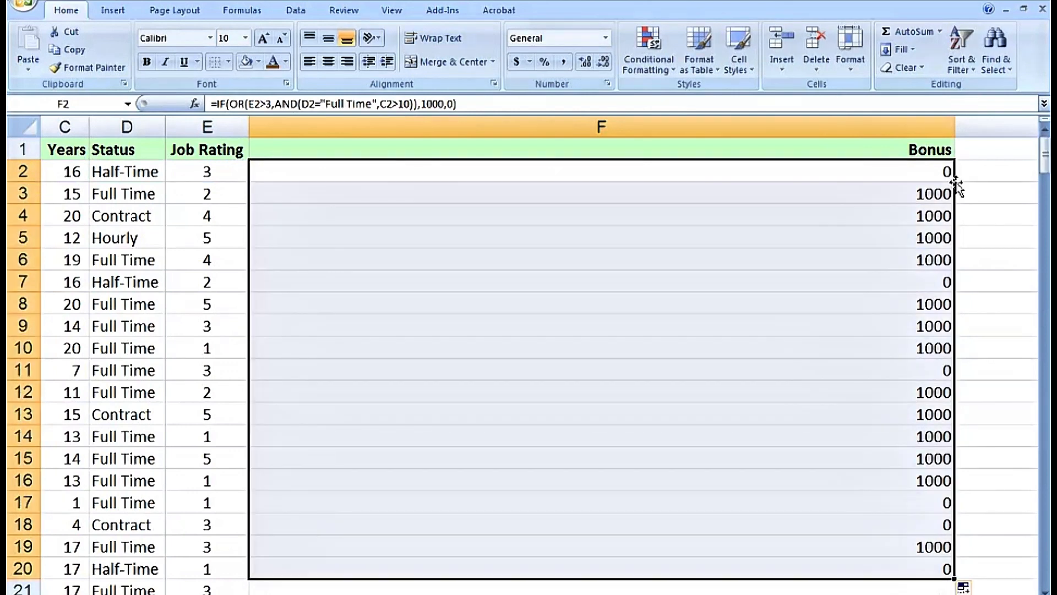
# Step: Examine the filled bonus formulas in column F, checking F16's conditions against row 16's status, job rating and years
pyautogui.click(669, 175)
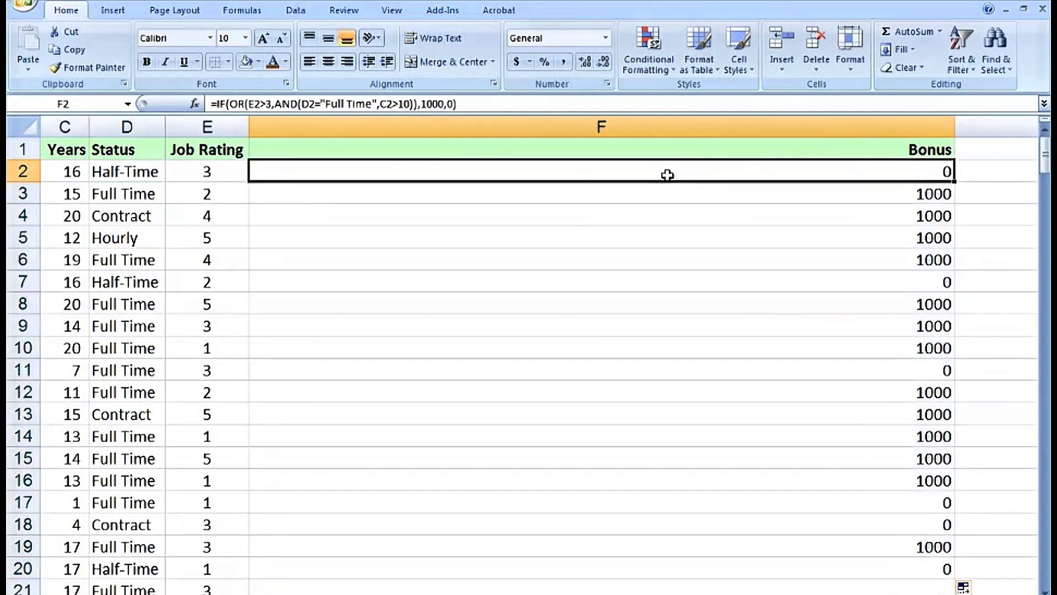
pyautogui.click(568, 283)
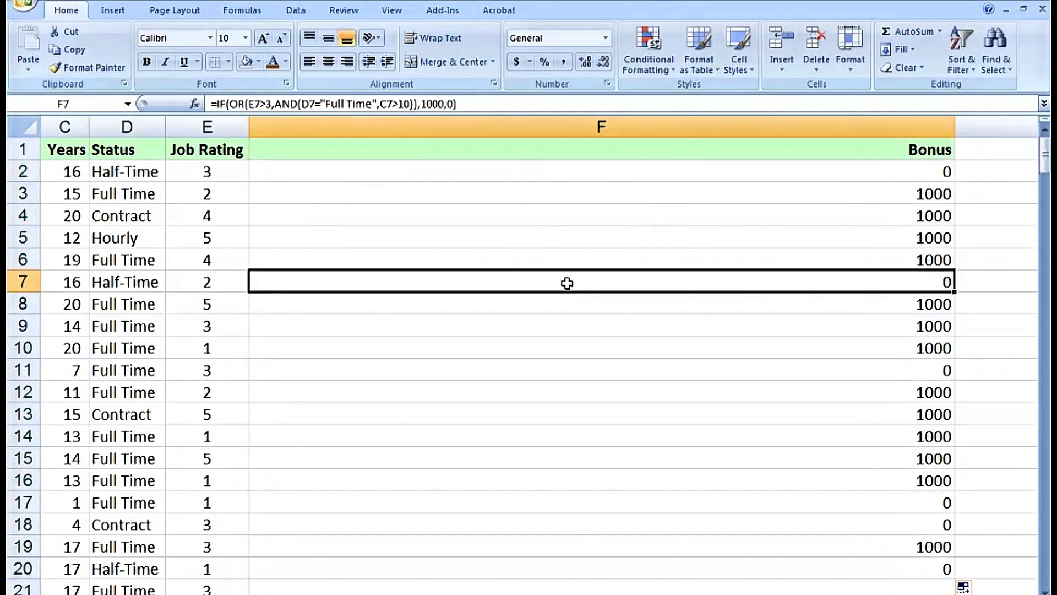
pyautogui.click(547, 370)
pyautogui.click(512, 328)
pyautogui.click(493, 478)
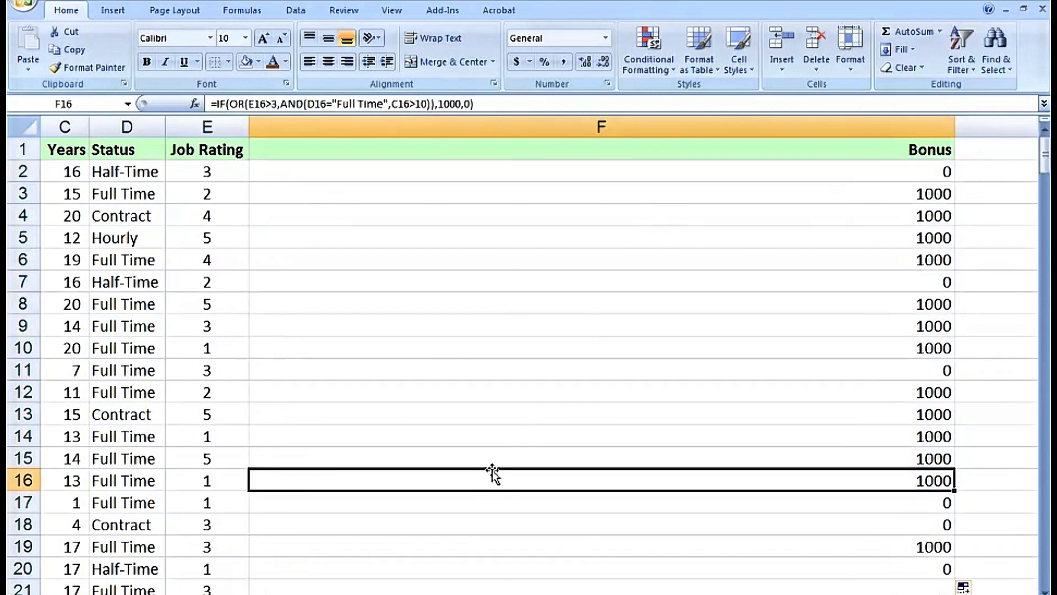
pyautogui.click(121, 480)
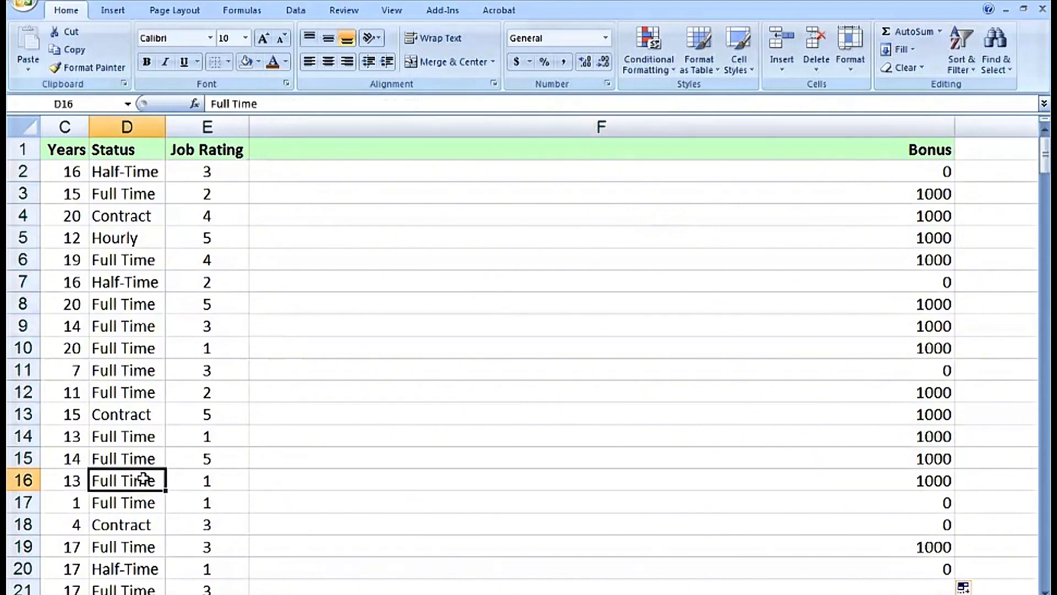
pyautogui.click(184, 479)
pyautogui.click(73, 480)
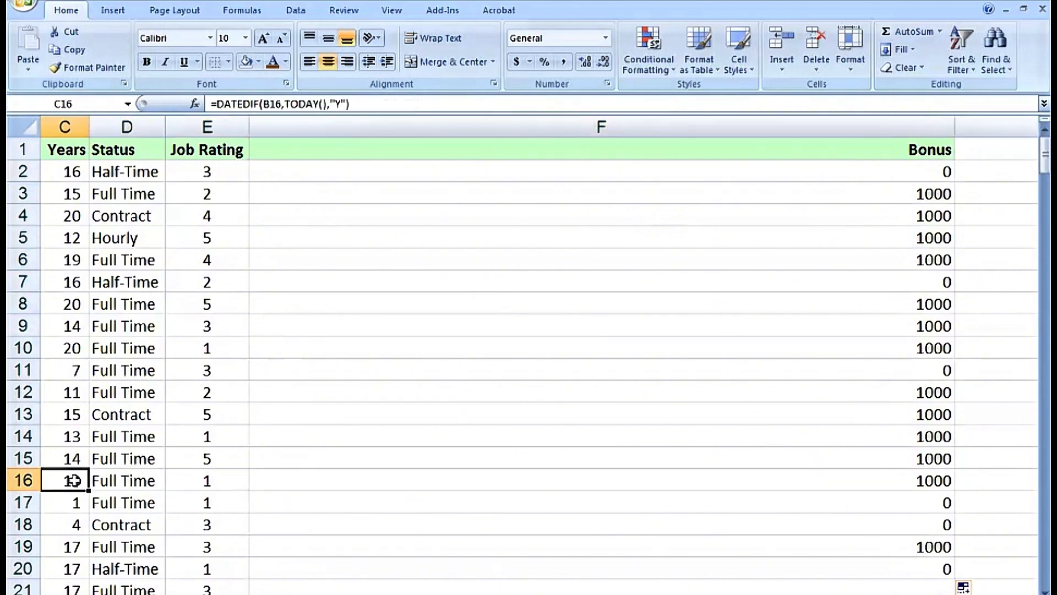
pyautogui.doubleClick(267, 481)
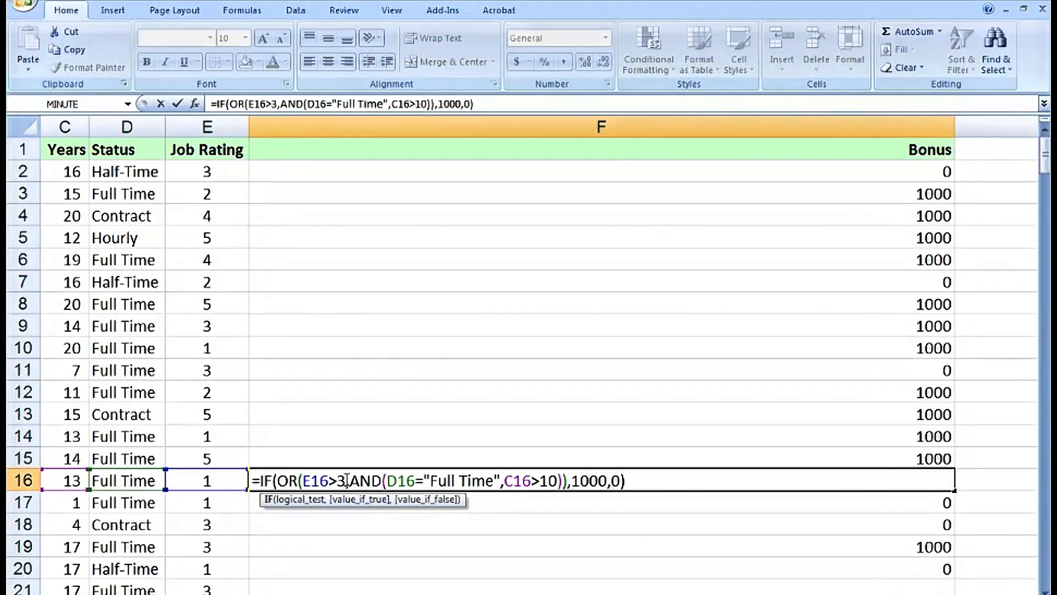
pyautogui.click(346, 480)
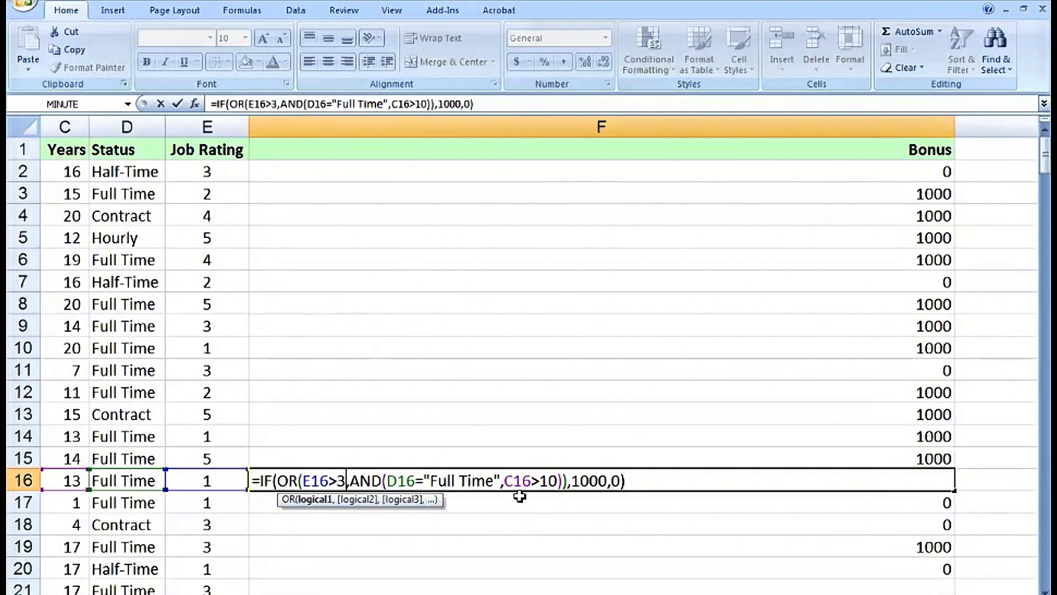
pyautogui.hotkey('ctrl', 'Return')
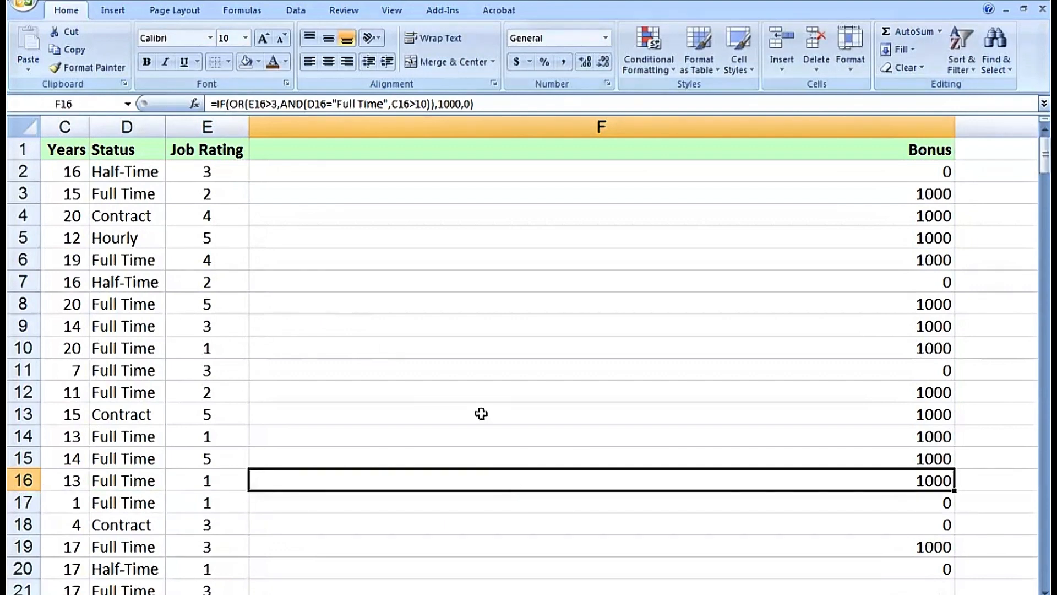
# Step: Replace the entire OR test in F2's bonus formula with NOT(E2>3)
pyautogui.doubleClick(444, 174)
pyautogui.click(608, 174)
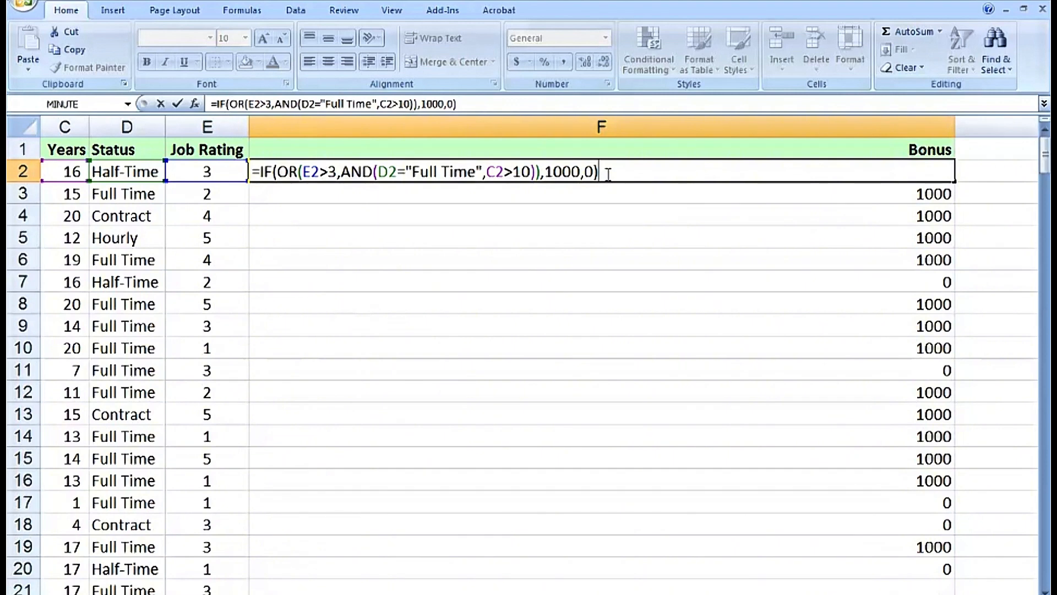
pyautogui.moveTo(541, 172); pyautogui.dragTo(281, 168)
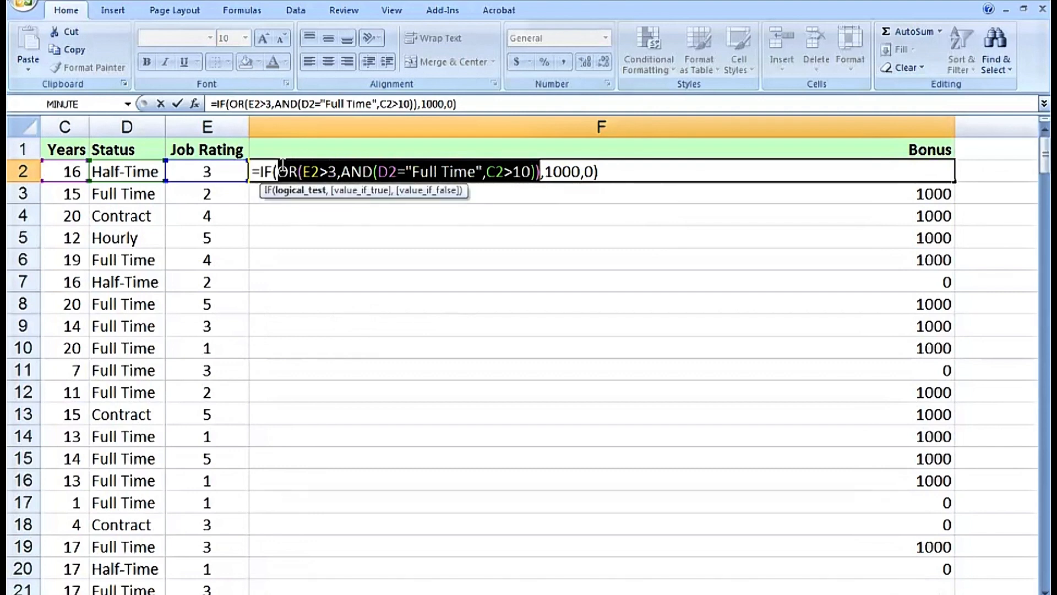
pyautogui.write('not')
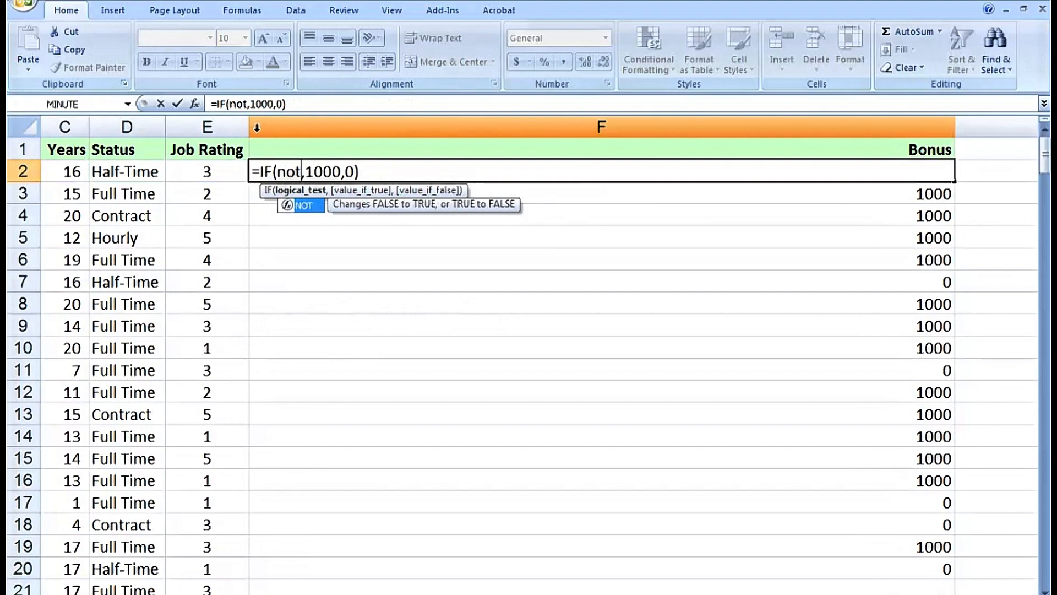
pyautogui.write('(')
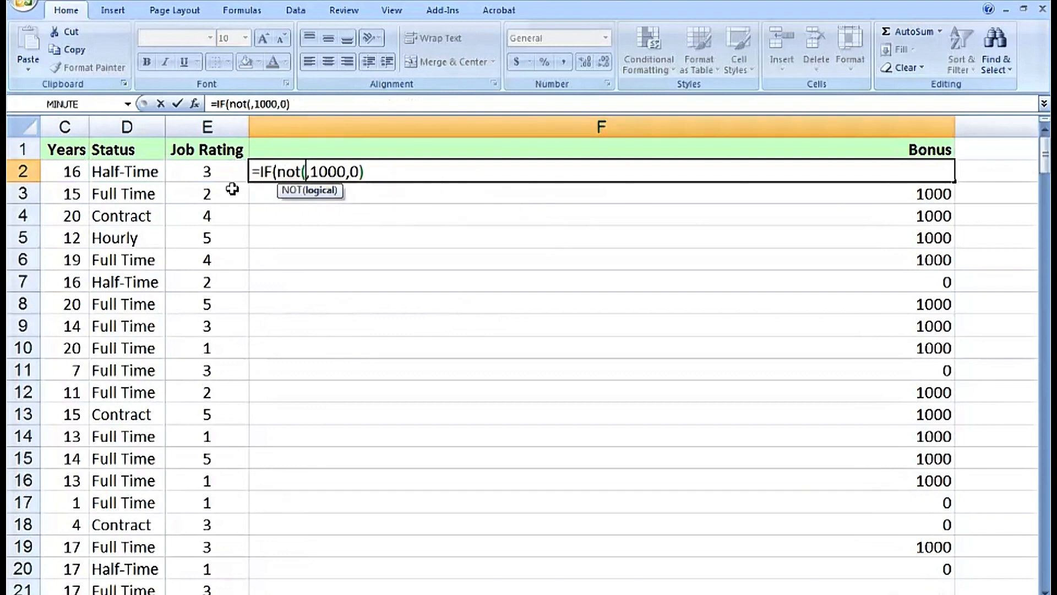
pyautogui.click(209, 172)
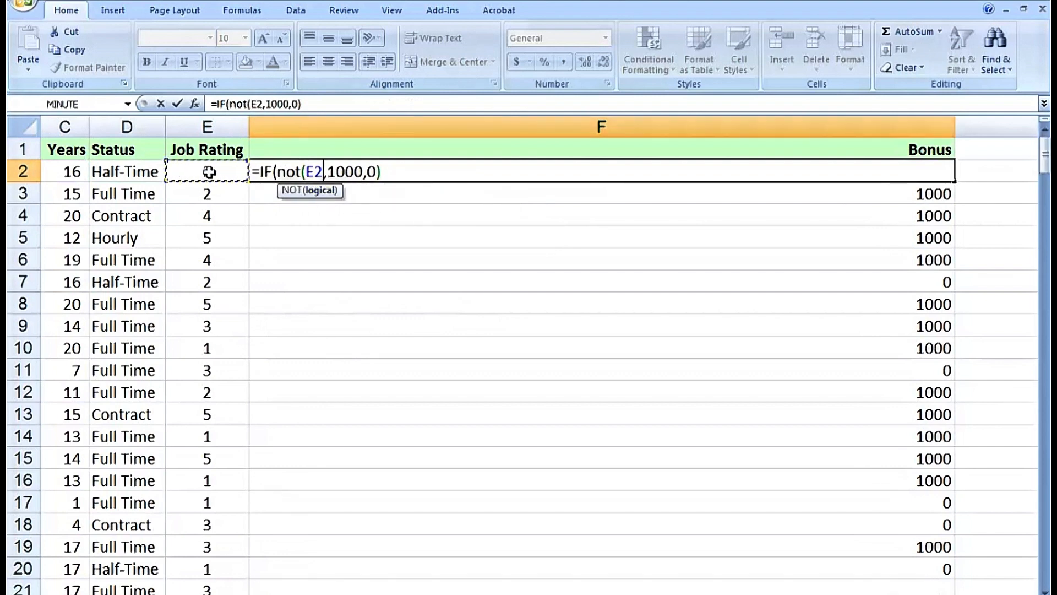
pyautogui.write('>3)')
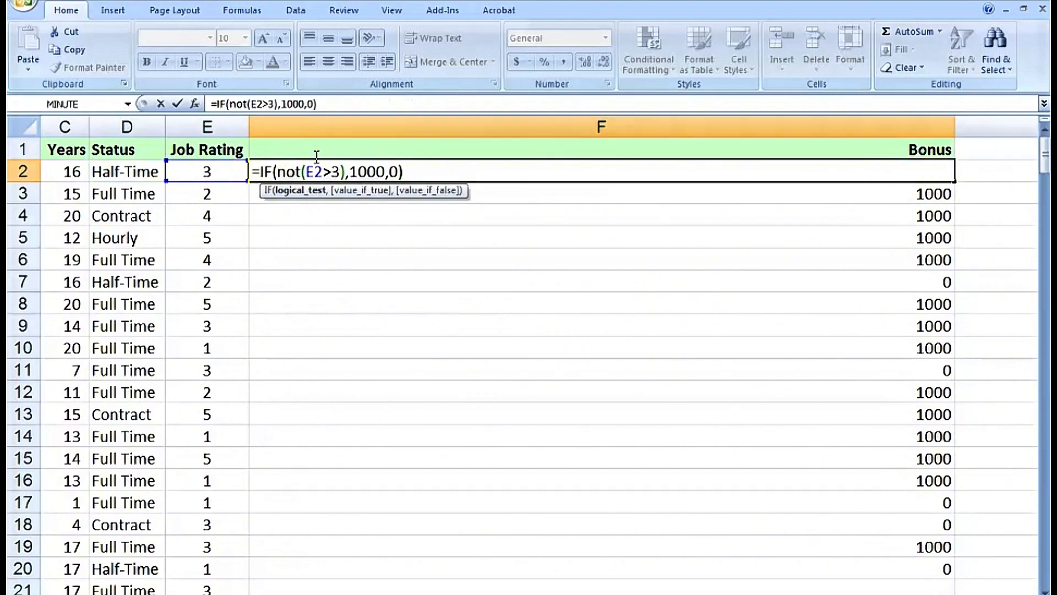
# Step: Make F2's formula return 0 if true and 1000 if false, and fill it down to F20
pyautogui.click(353, 171)
pyautogui.write('0,')
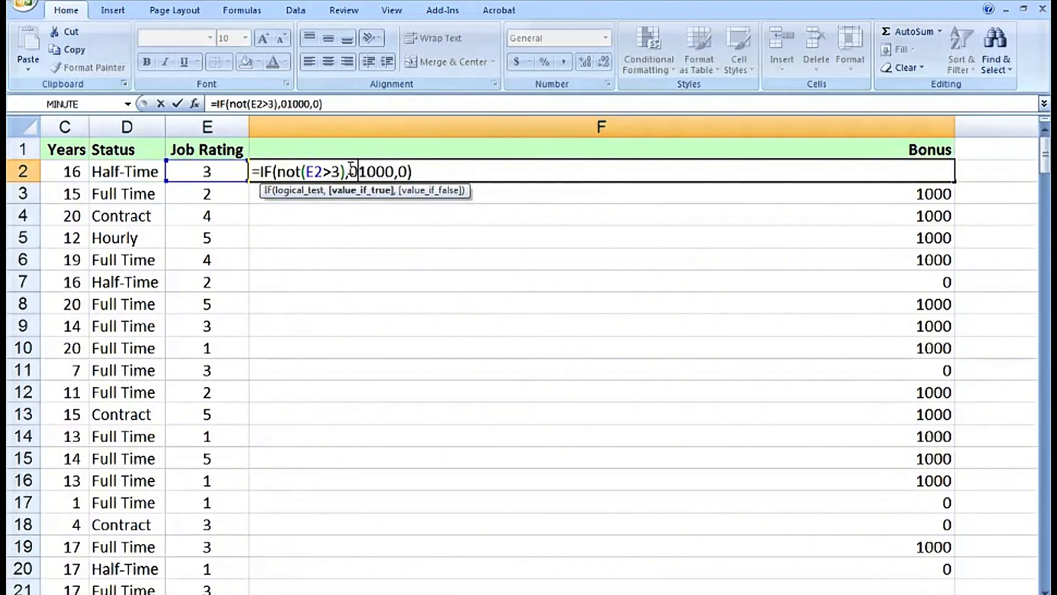
pyautogui.click(399, 171)
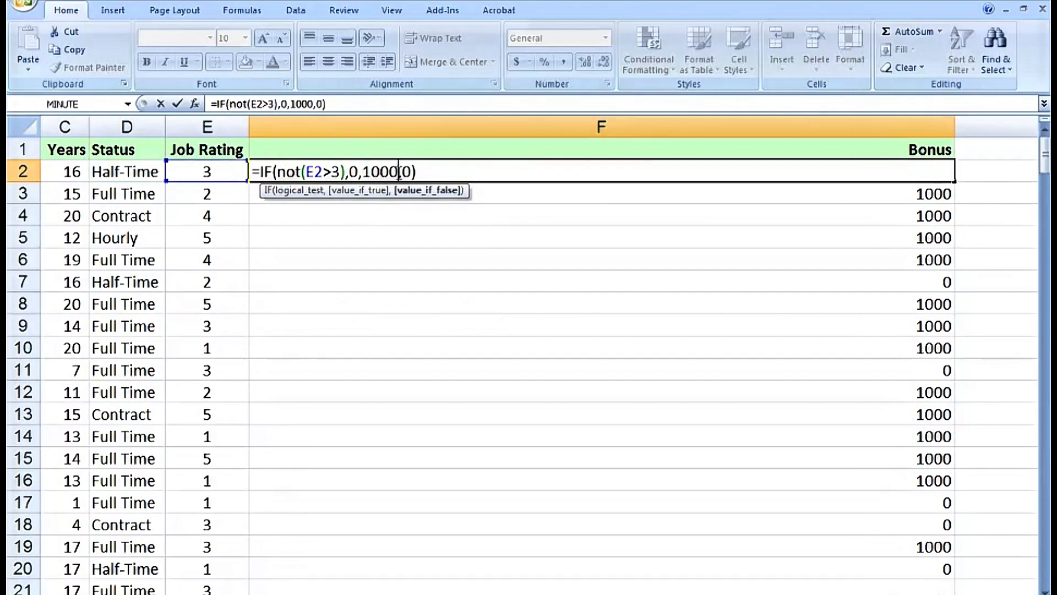
pyautogui.press('Delete')
pyautogui.press('Delete')
pyautogui.hotkey('ctrl', 'Return')
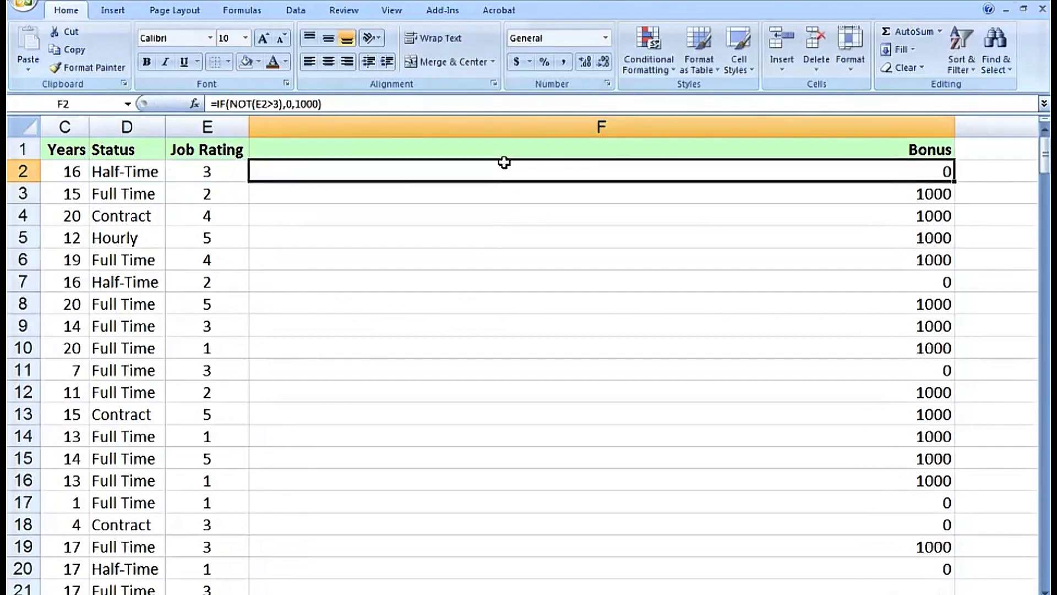
pyautogui.doubleClick(954, 181)
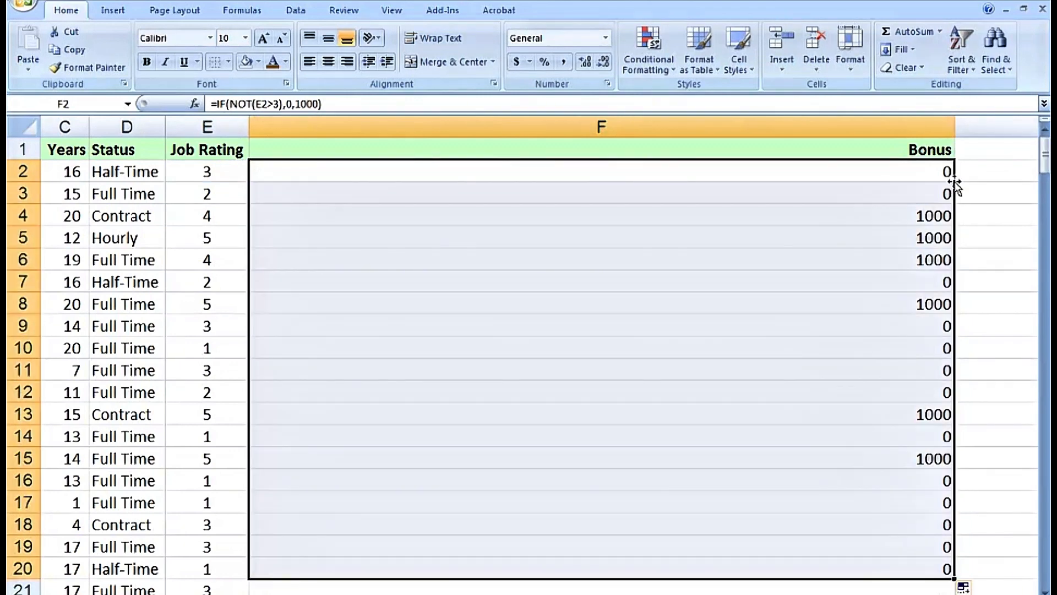
# Step: Open F2's NOT formula for editing and examine its value-if-true argument
pyautogui.press('F2')
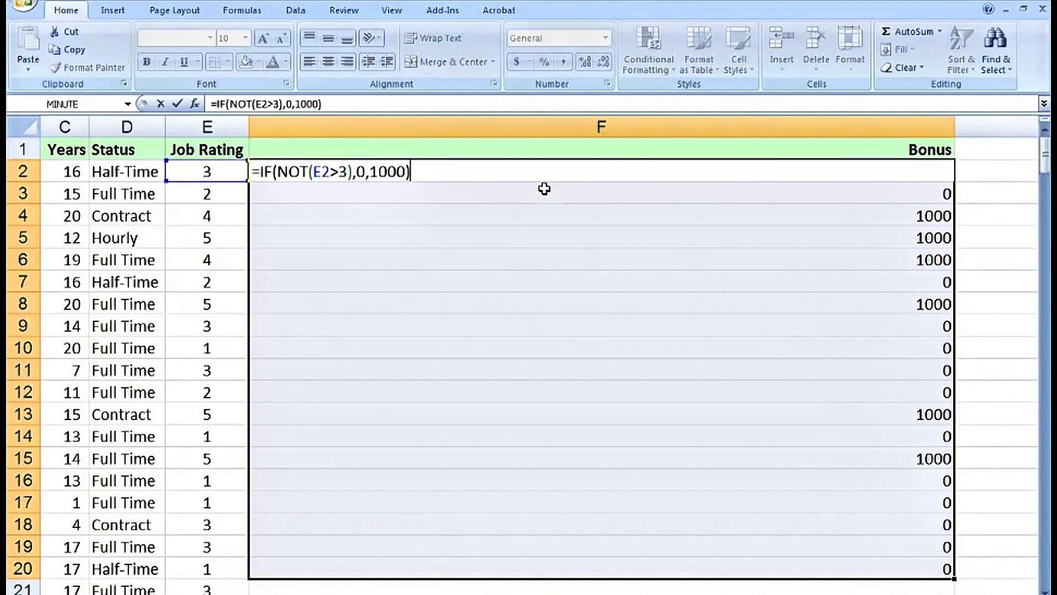
pyautogui.doubleClick(360, 171)
pyautogui.click(361, 171)
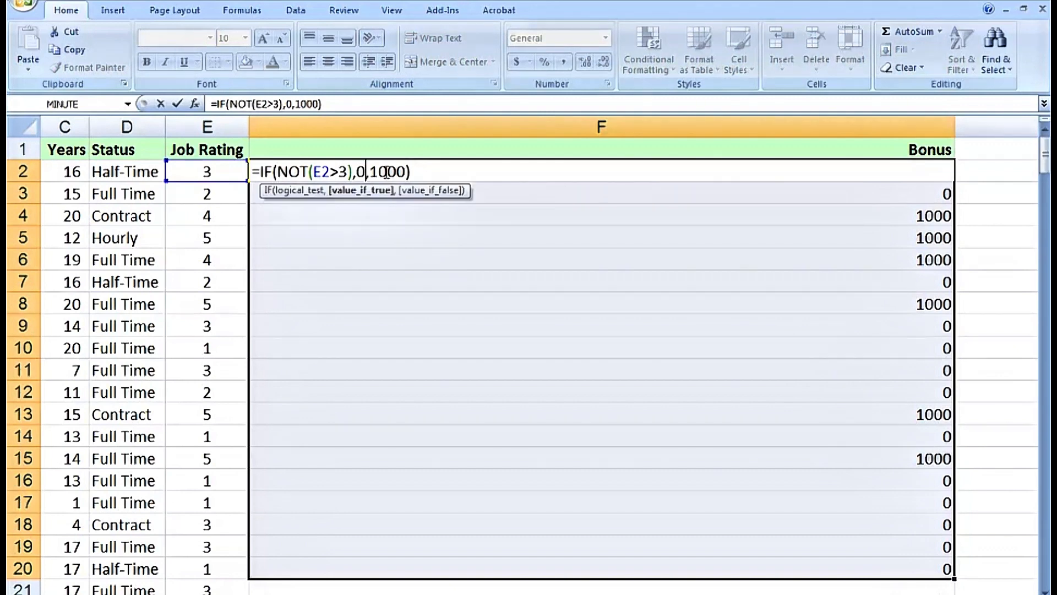